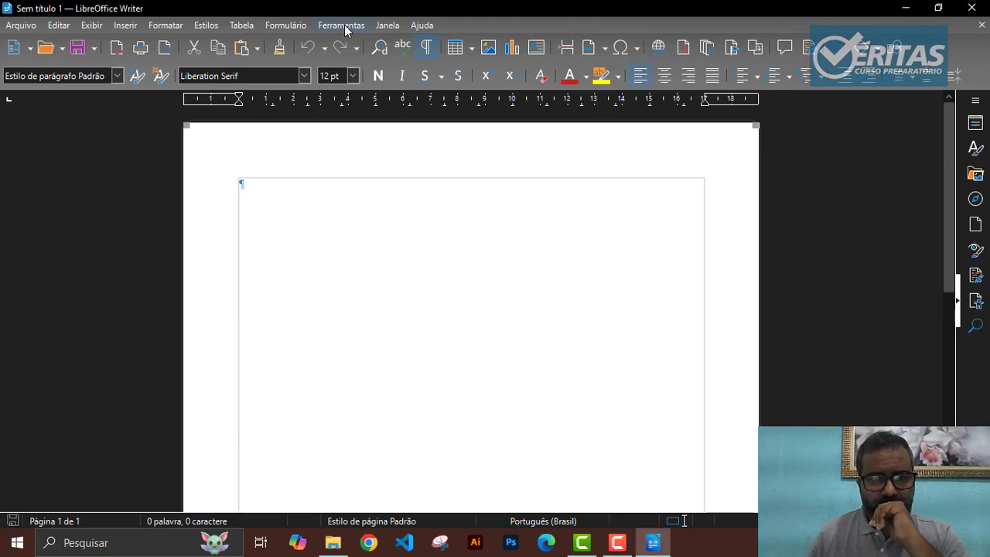
Open the personalization options and apply the light grey preinstalled theme to the interface.
click(344, 25)
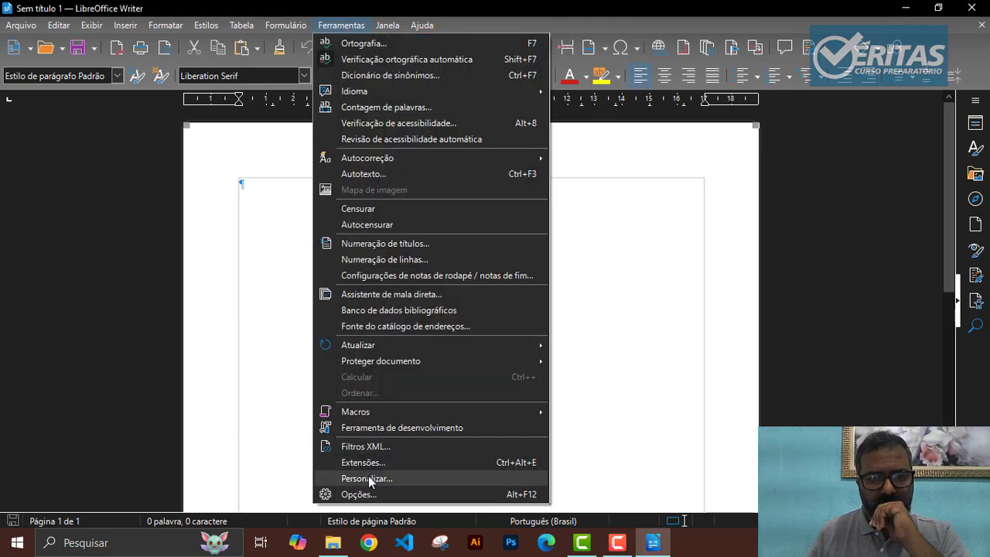
click(352, 494)
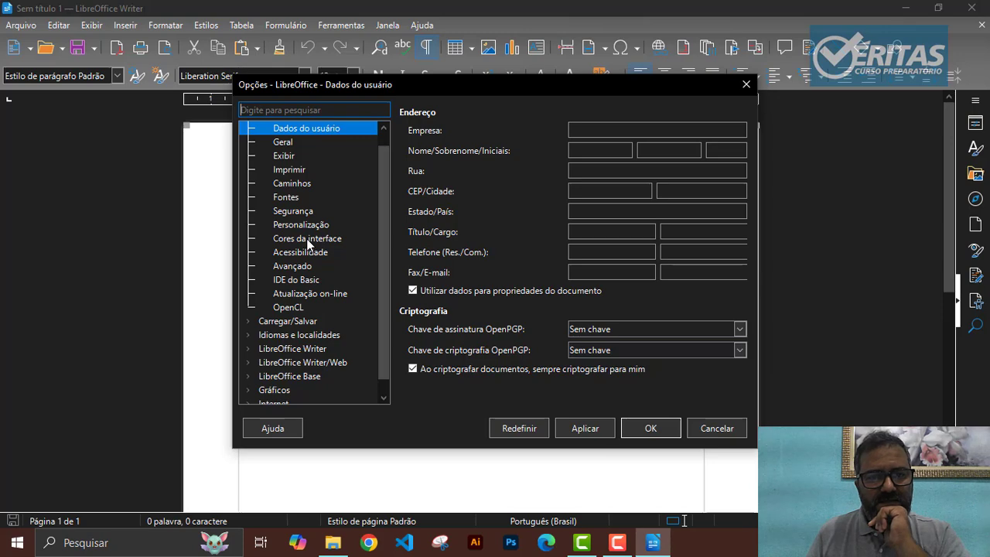
click(311, 226)
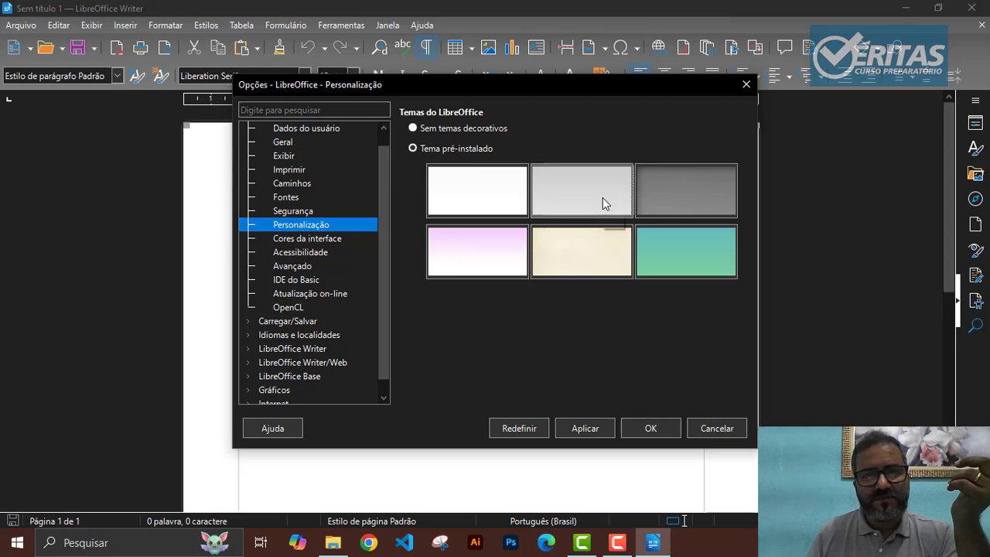
click(590, 432)
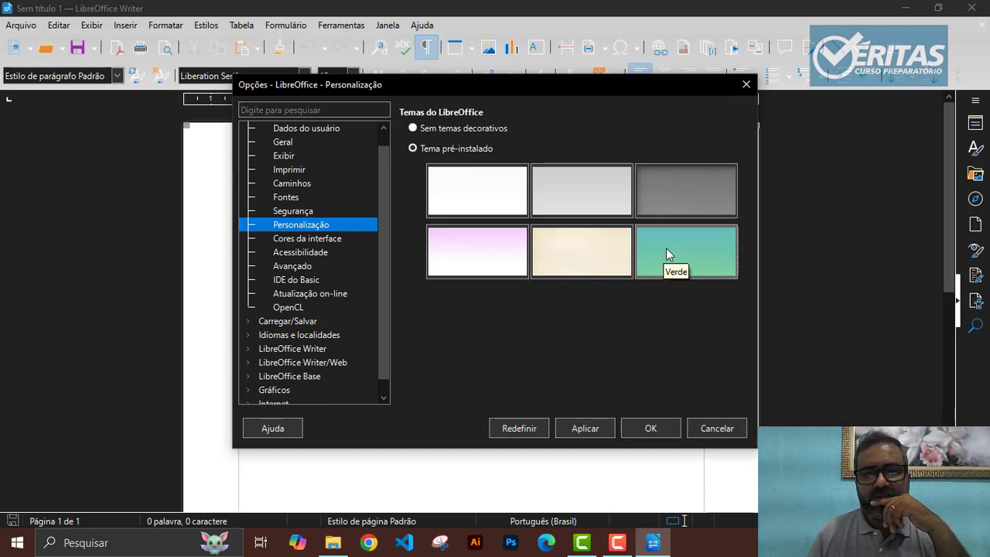
Try the Verde preinstalled theme on the interface, followed by the white one, applying each.
click(666, 248)
click(588, 430)
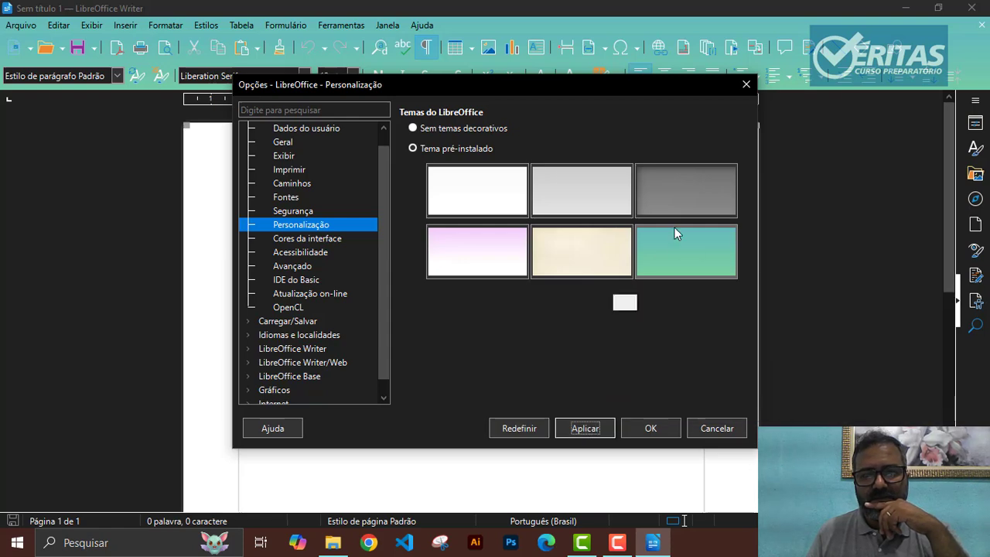
click(495, 203)
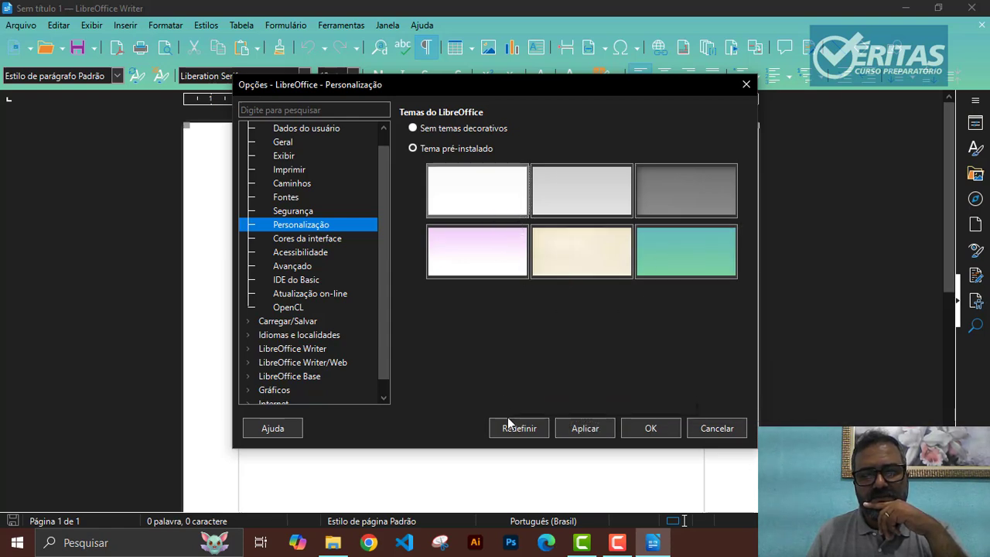
click(580, 427)
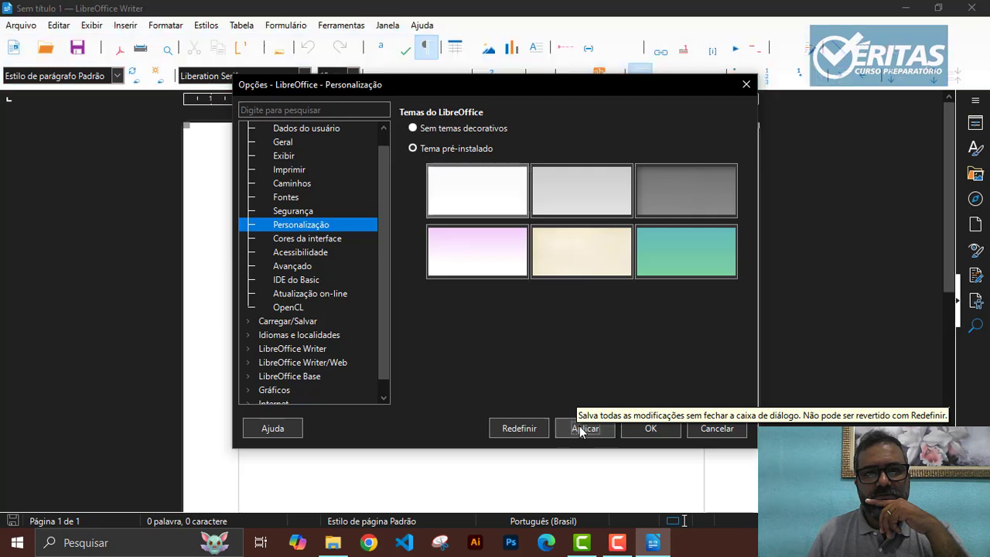
Apply the Escuro preinstalled theme, move the options dialog off the toolbars, and try the Areia theme.
click(671, 190)
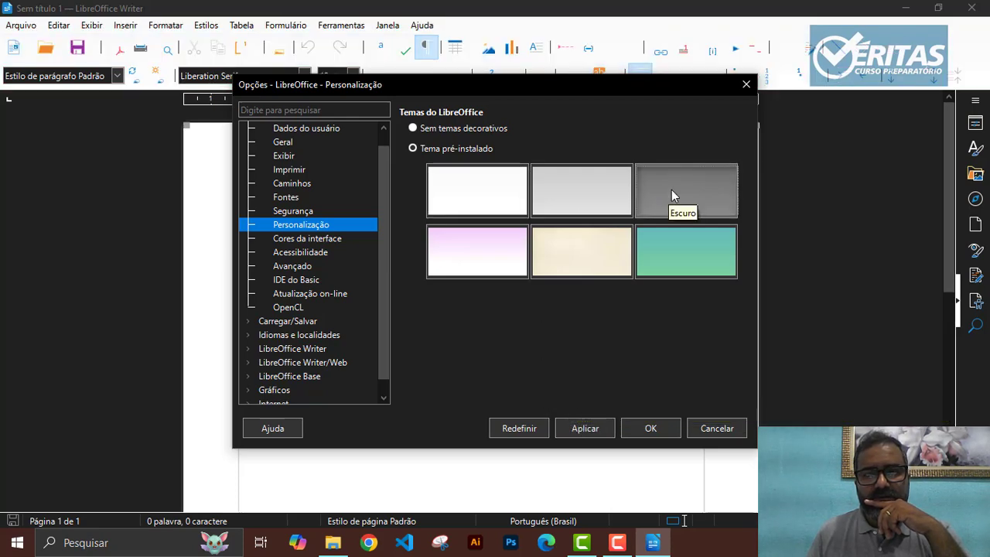
click(592, 430)
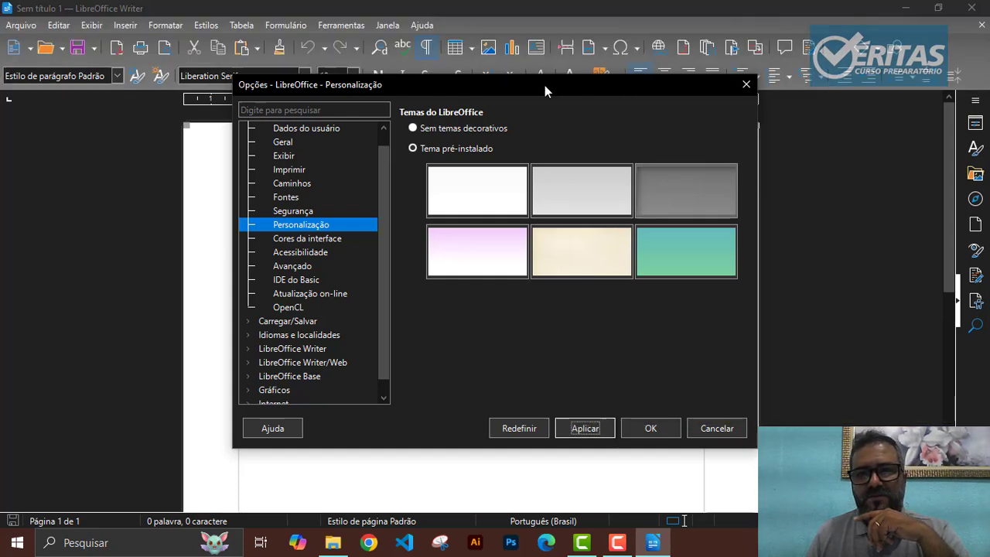
drag(545, 85, 544, 109)
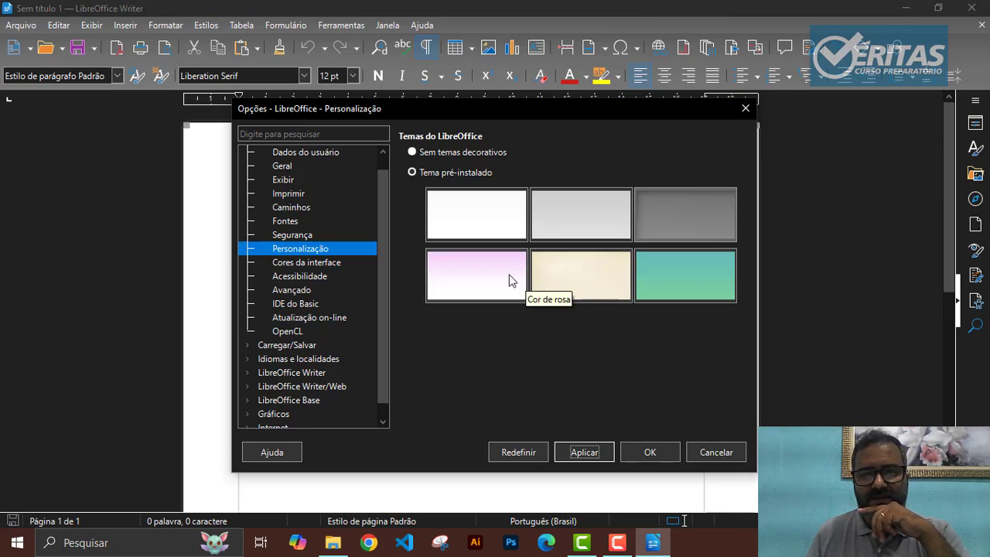
click(551, 280)
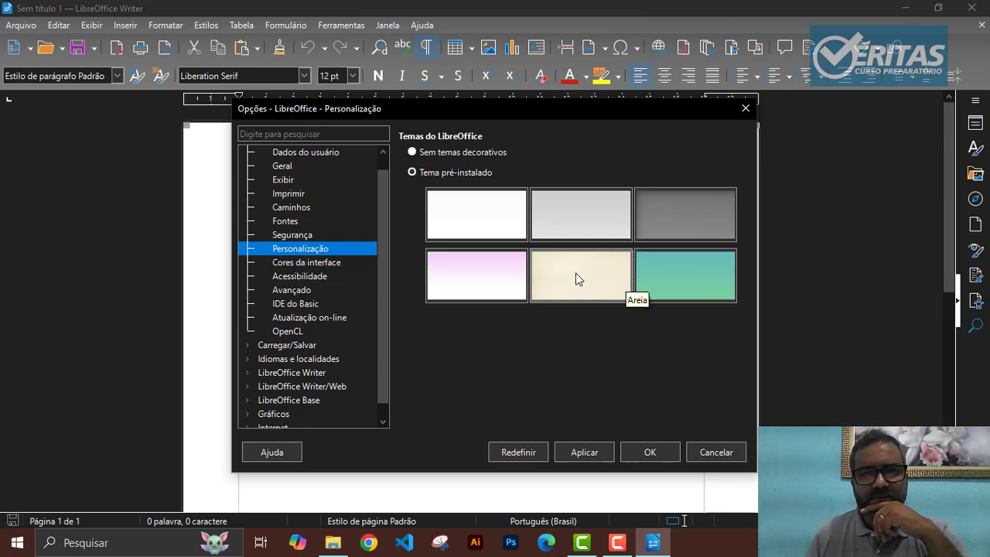
click(582, 452)
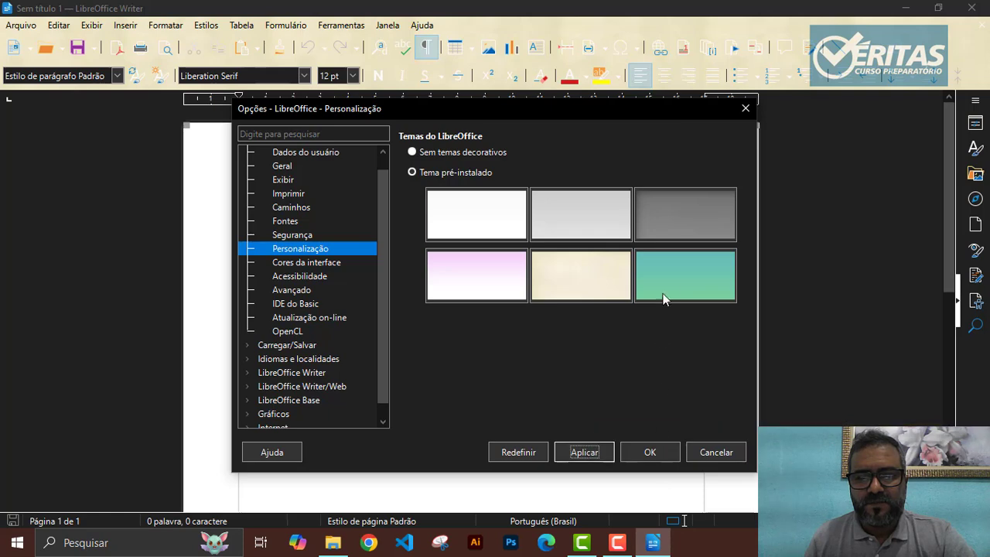
Apply the Escuro preinstalled theme and confirm the options.
click(677, 213)
click(602, 451)
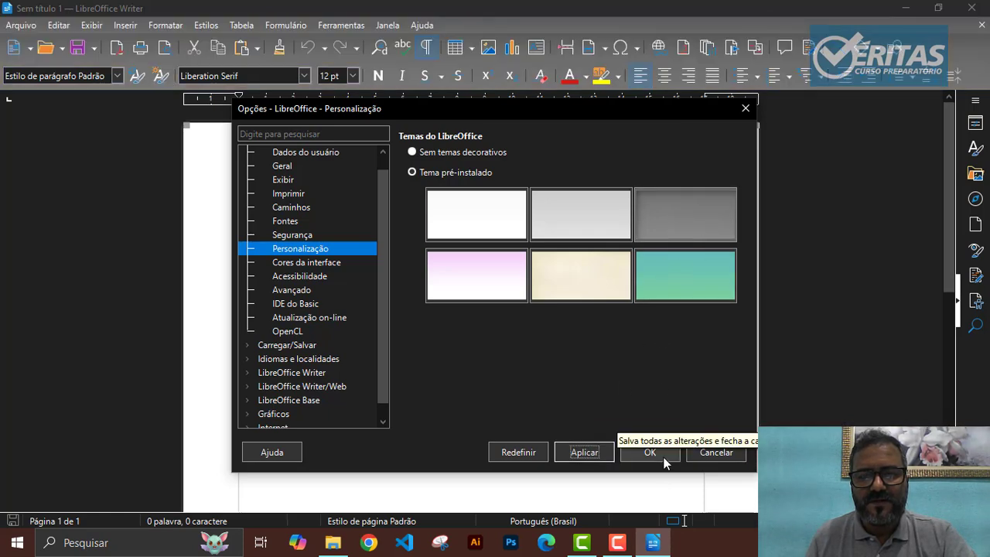
click(649, 452)
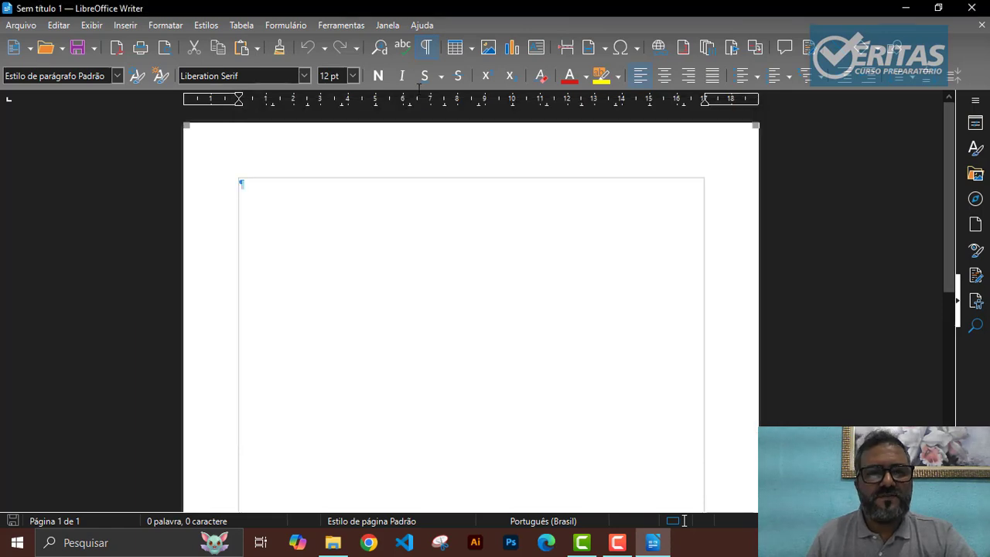
click(340, 27)
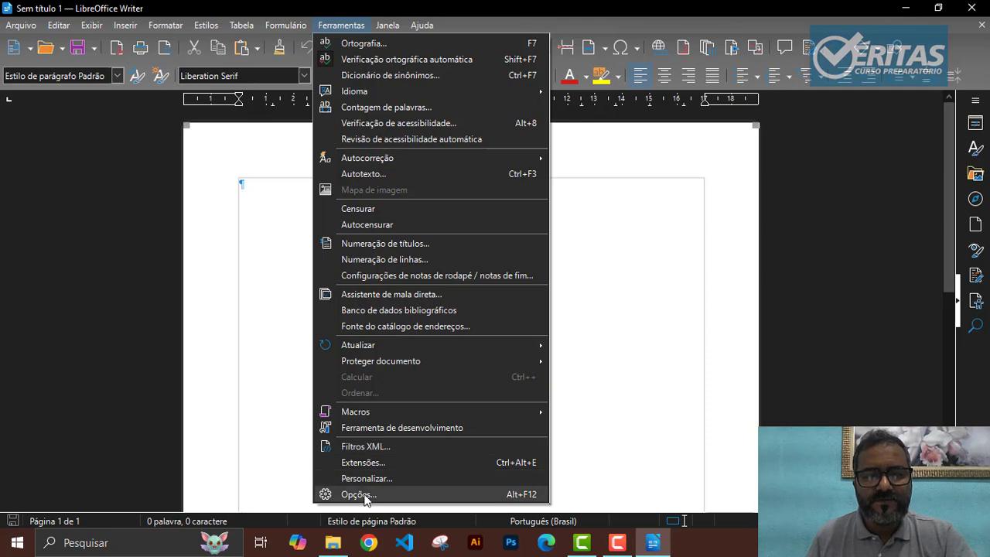
click(648, 237)
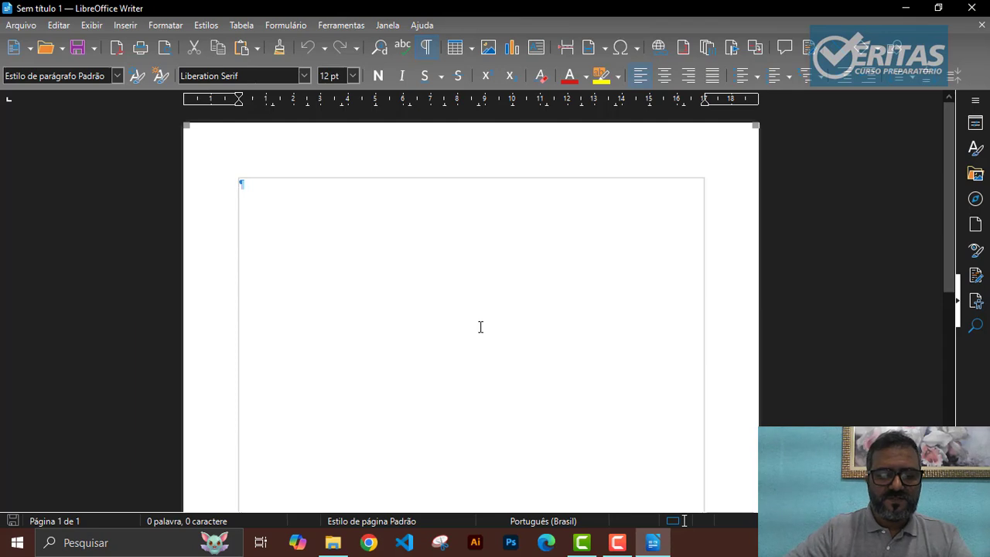
Write "Digitando algo, temos esse comportamento" in the blank document and start a new paragraph after it.
text(d)
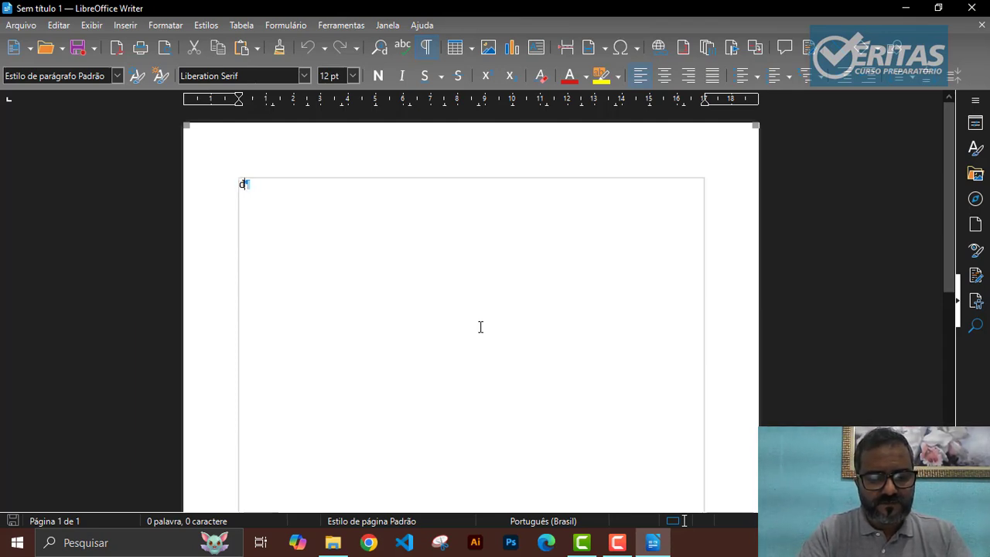
key(BackSpace)
text(digitando )
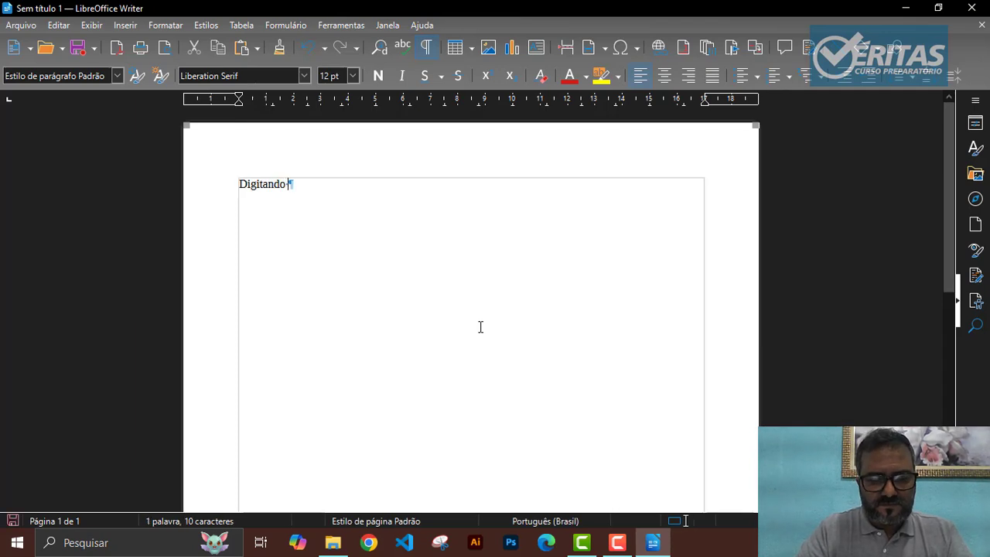
text(algo)
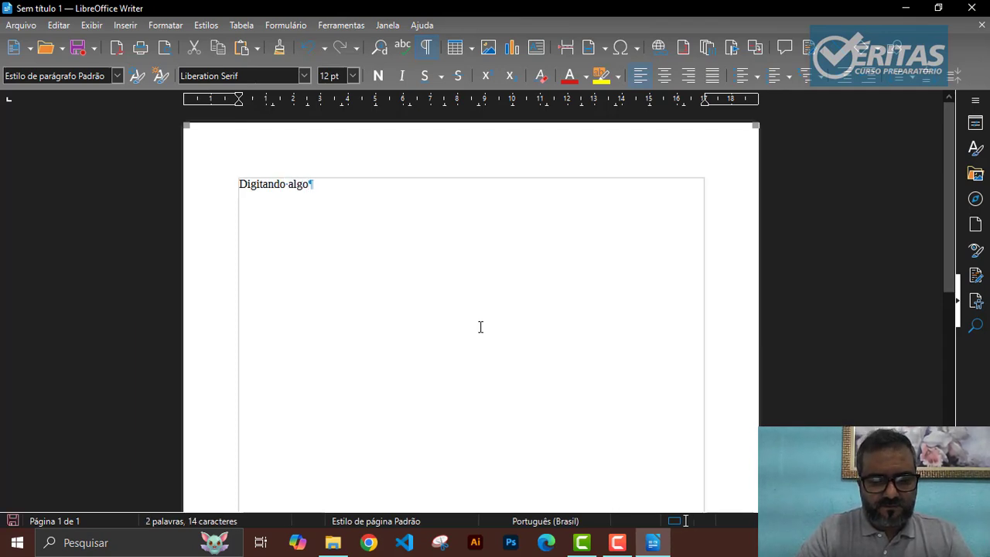
text(, temos)
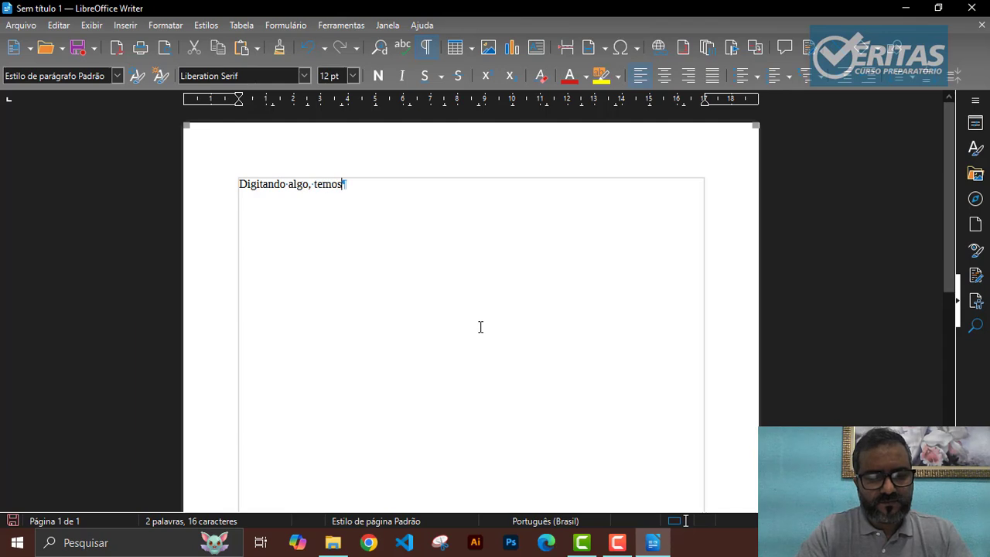
text( essa)
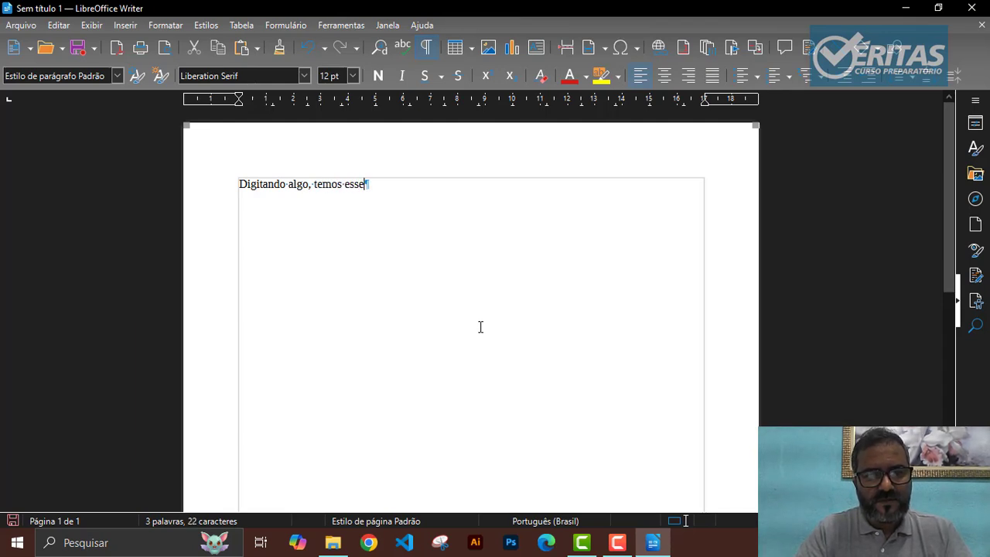
text( comportame)
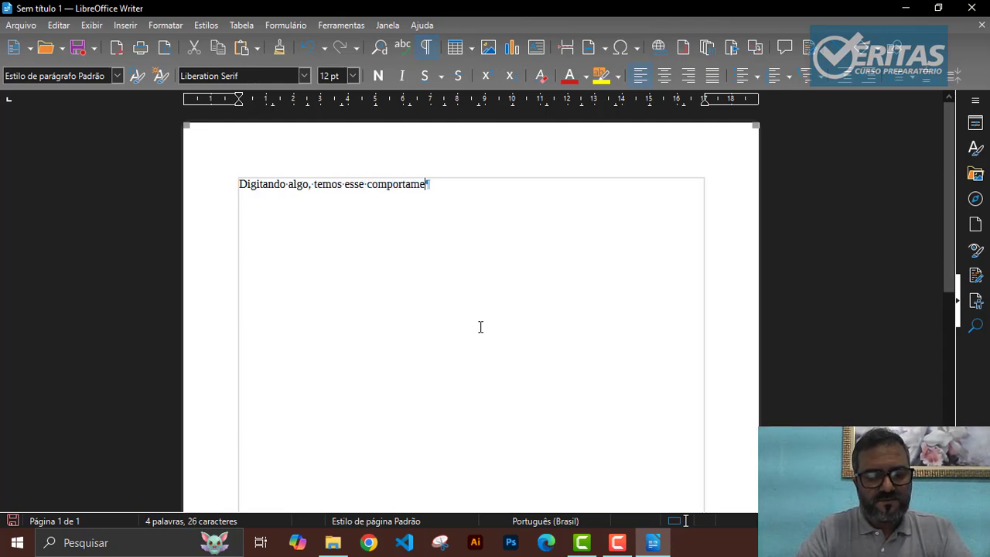
text(nto)
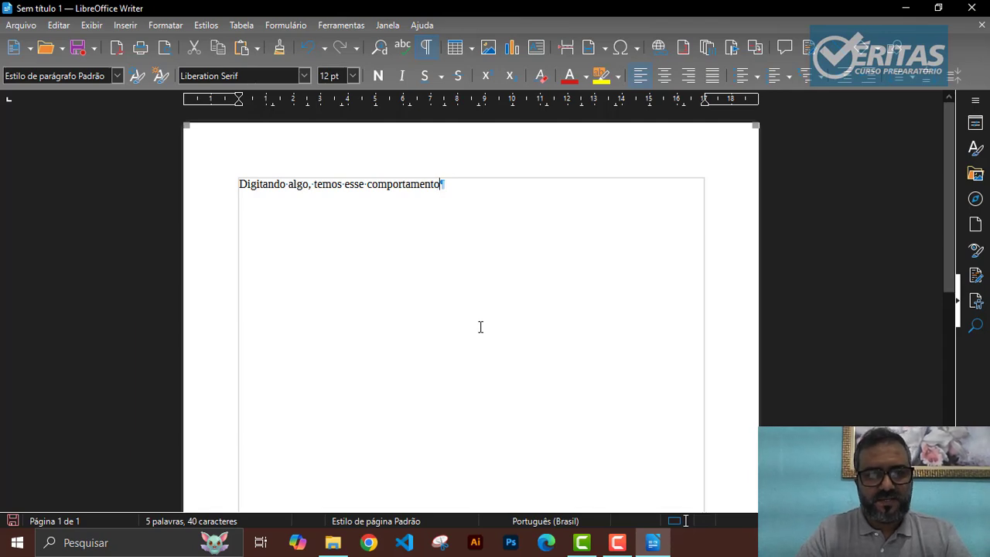
key(Return)
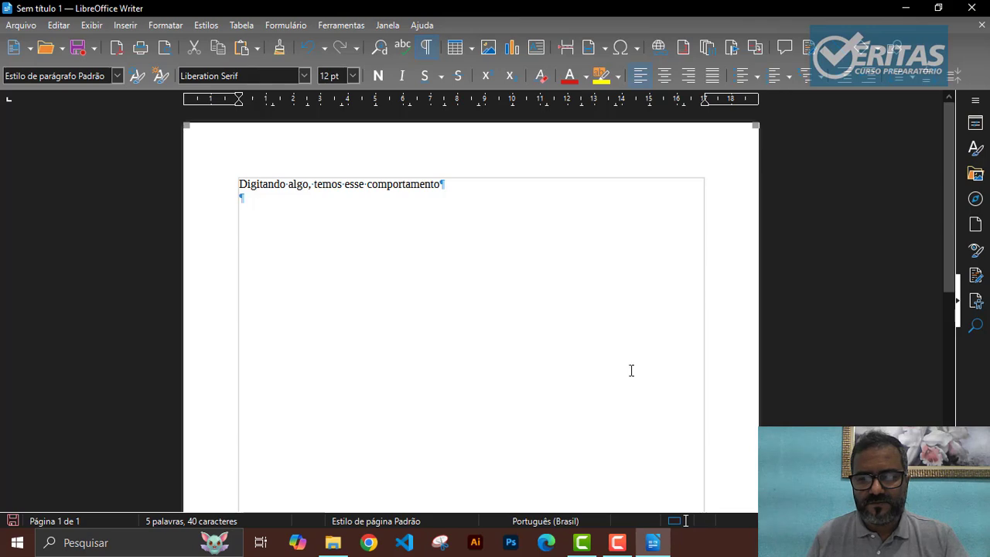
Add three more empty paragraphs below the sentence.
ctrl+scroll(431, 259, up, 2)
ctrl+scroll(431, 259, up, 4)
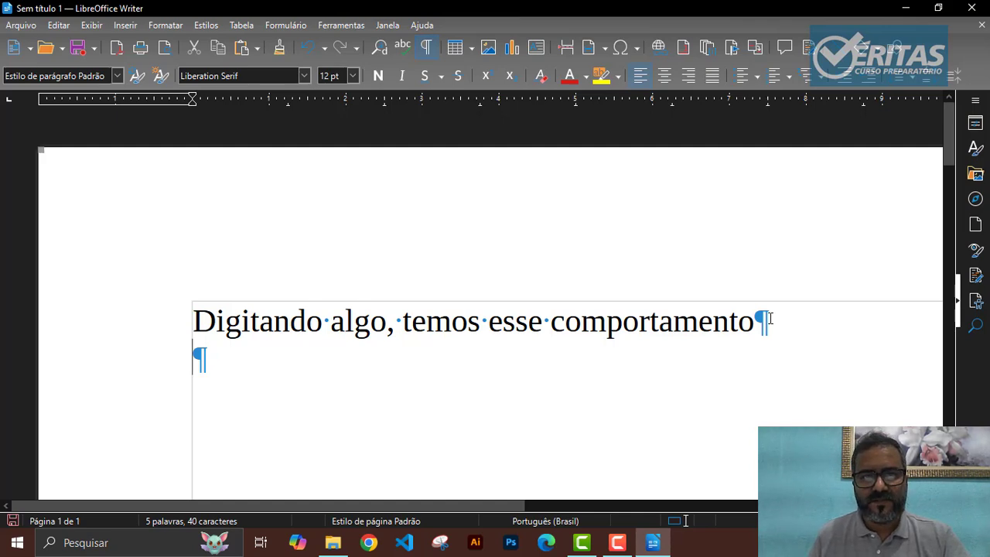
key(Return)
key(Return)
key(Return)
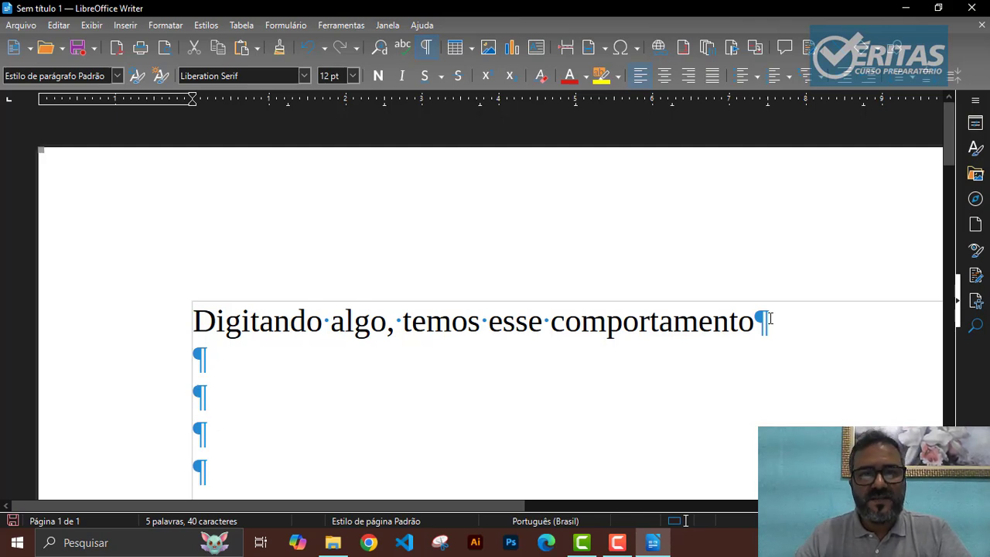
Switch the display of formatting marks off and on again, and leave the marks hidden.
click(427, 48)
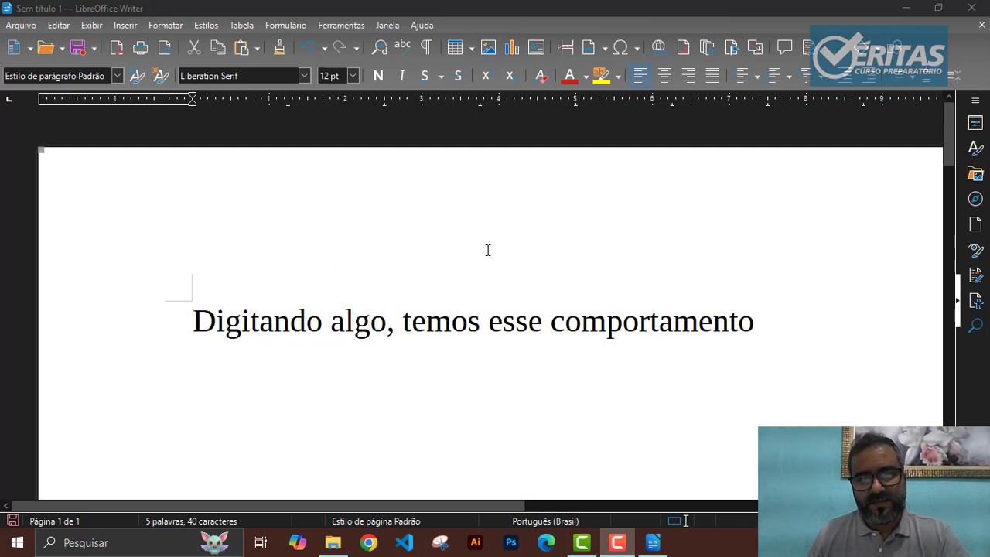
click(427, 48)
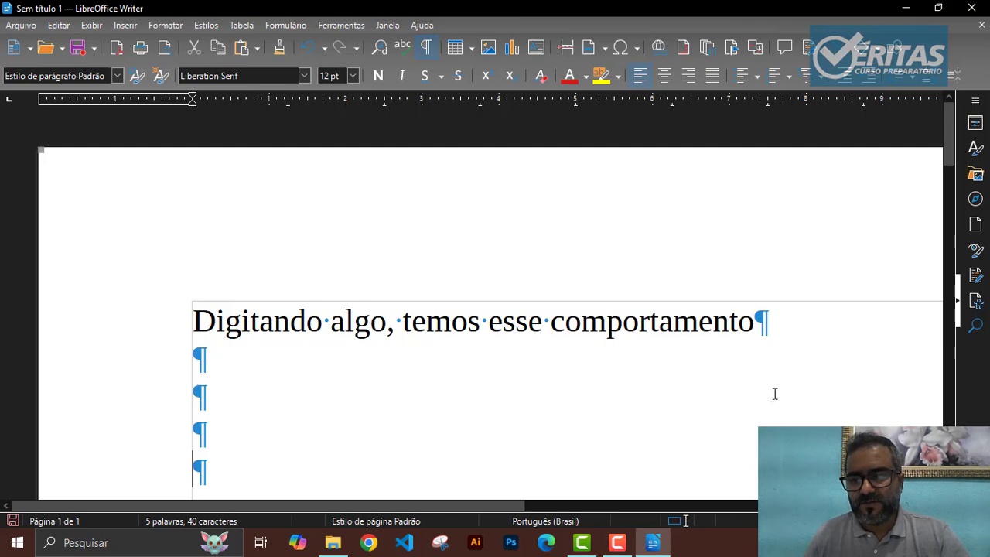
key(F10)
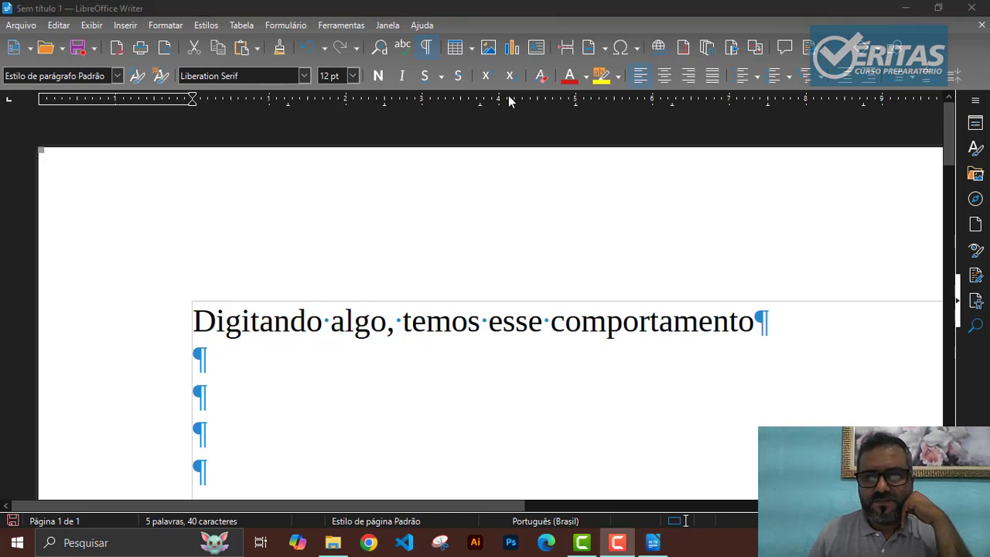
click(426, 48)
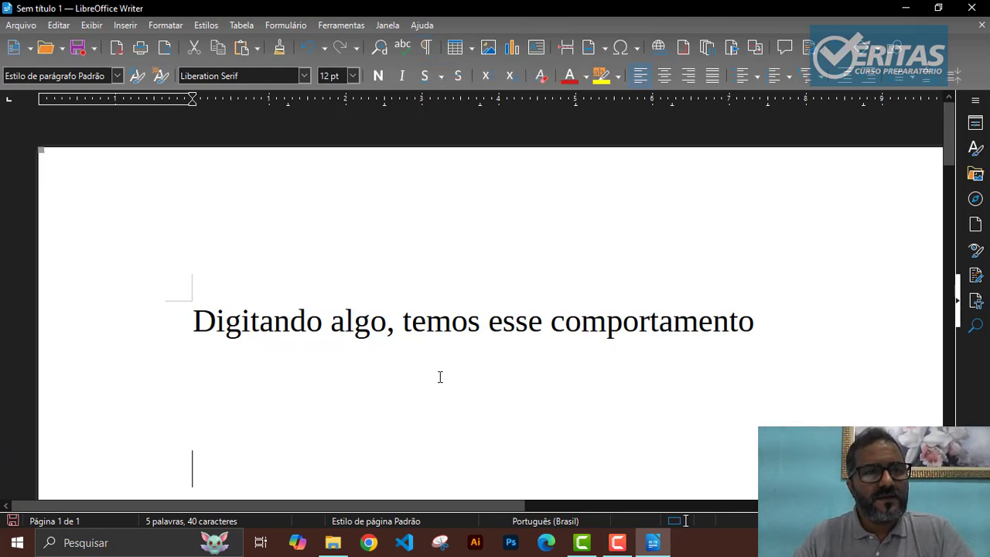
click(65, 28)
mouse_move(89, 29)
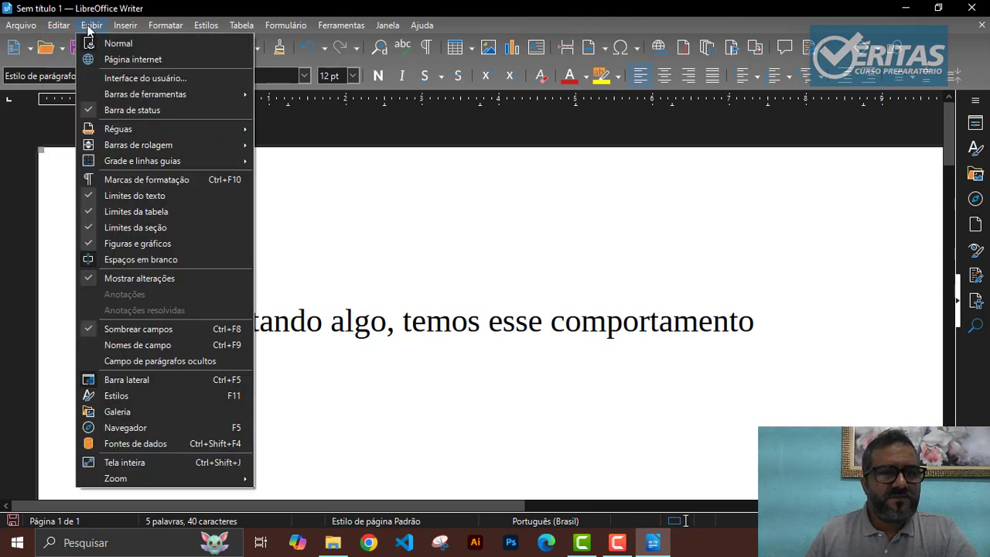
mouse_move(59, 30)
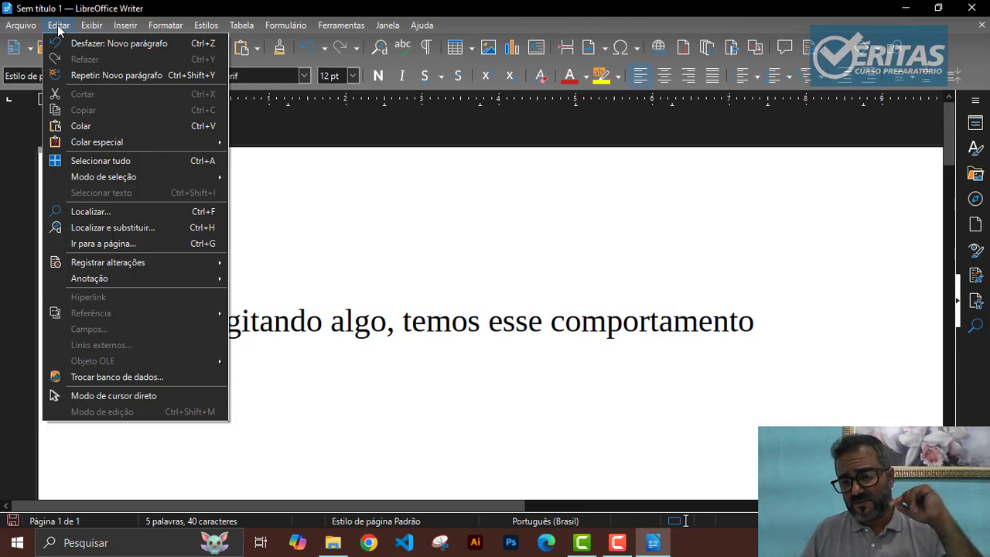
click(127, 28)
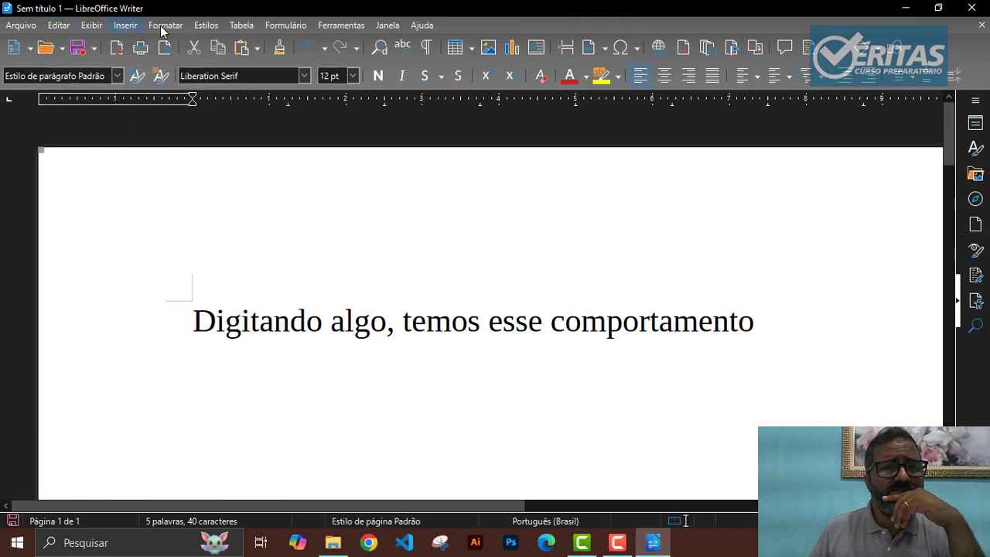
click(162, 28)
mouse_move(203, 28)
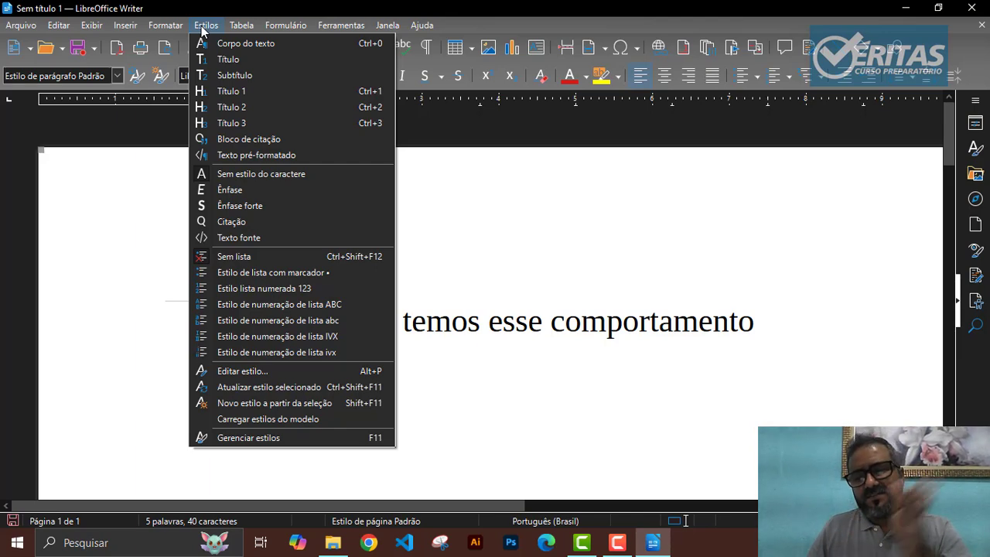
key(Escape)
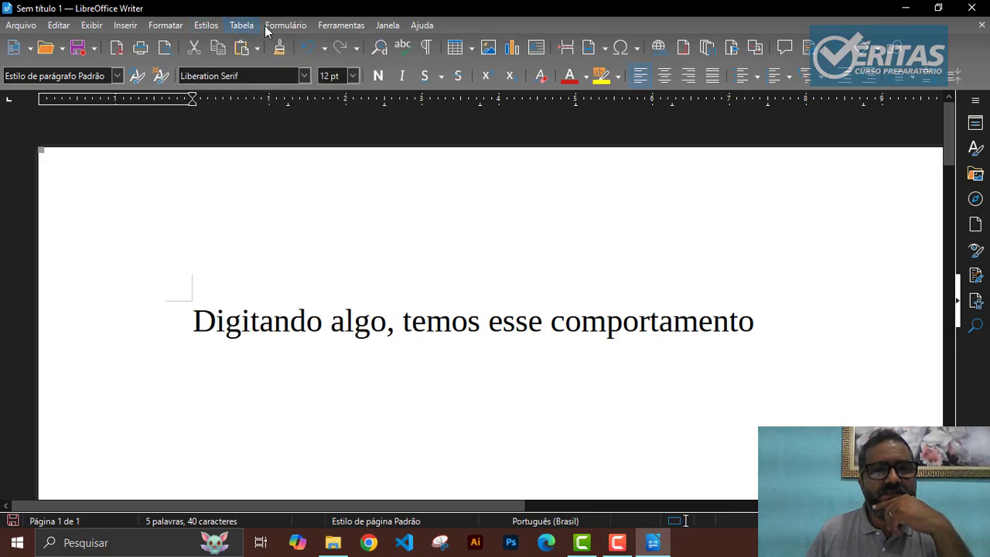
click(270, 28)
key(Escape)
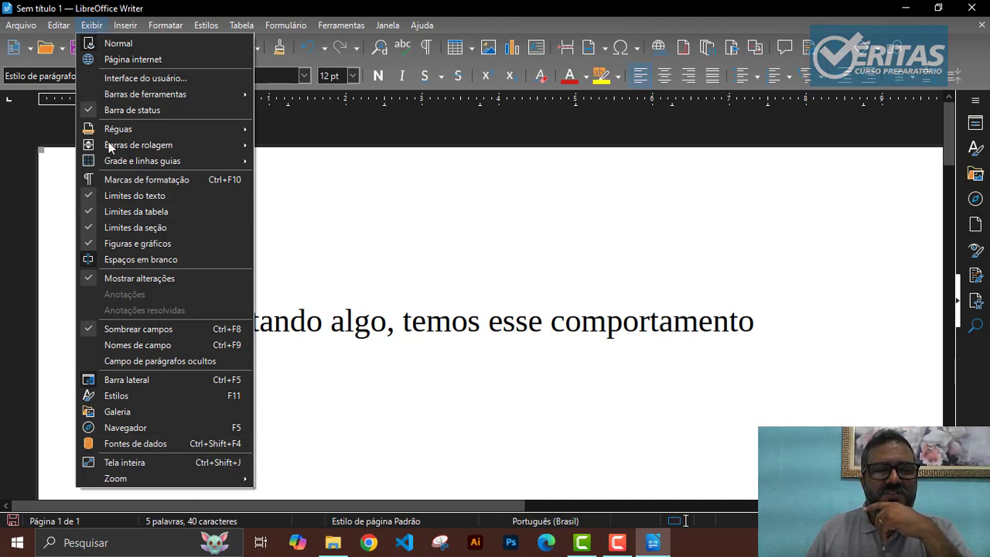
mouse_move(126, 26)
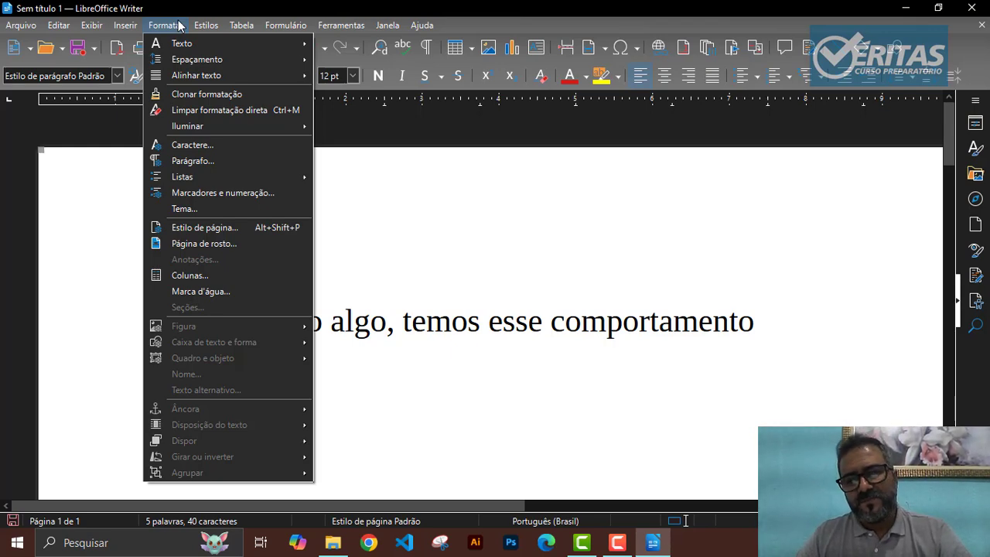
click(179, 26)
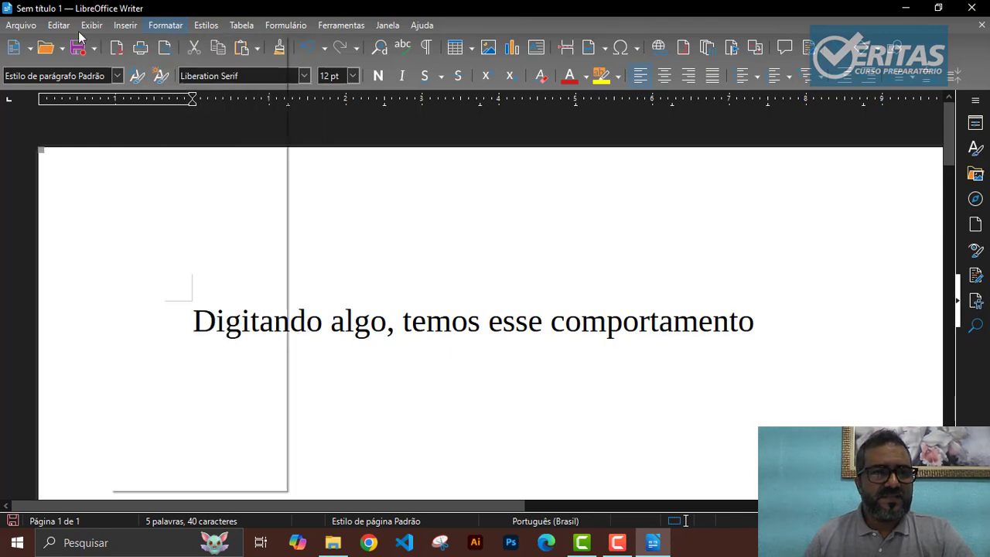
key(alt+a)
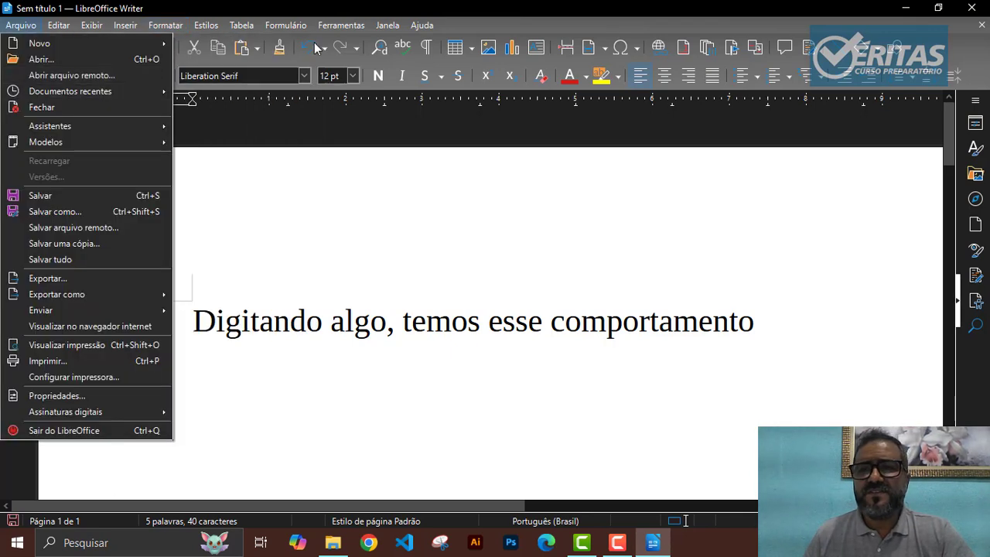
key(Escape)
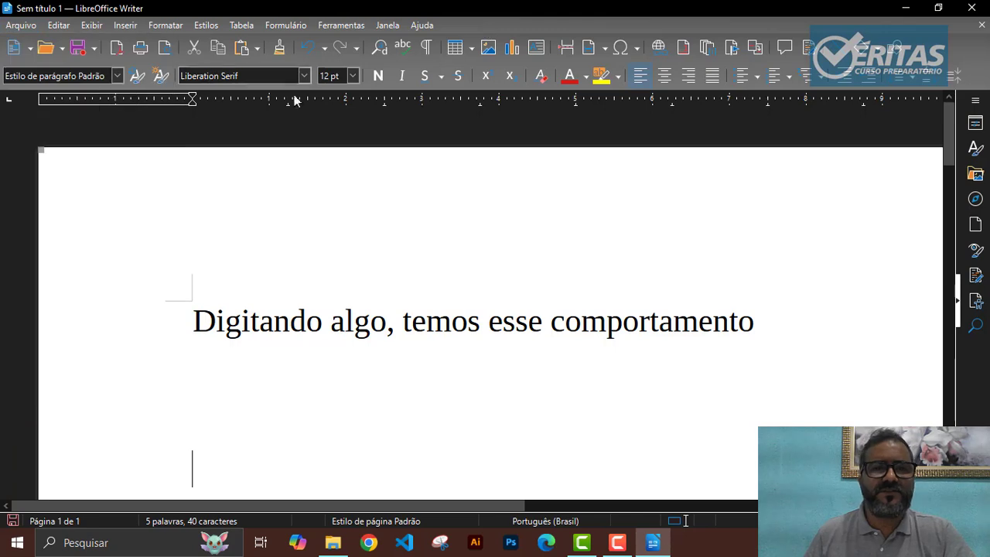
click(292, 28)
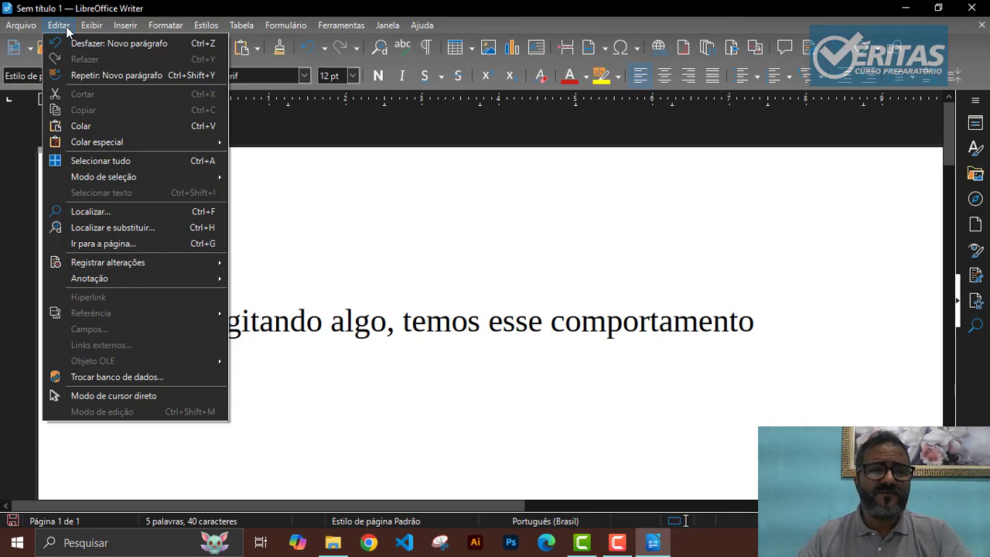
click(344, 173)
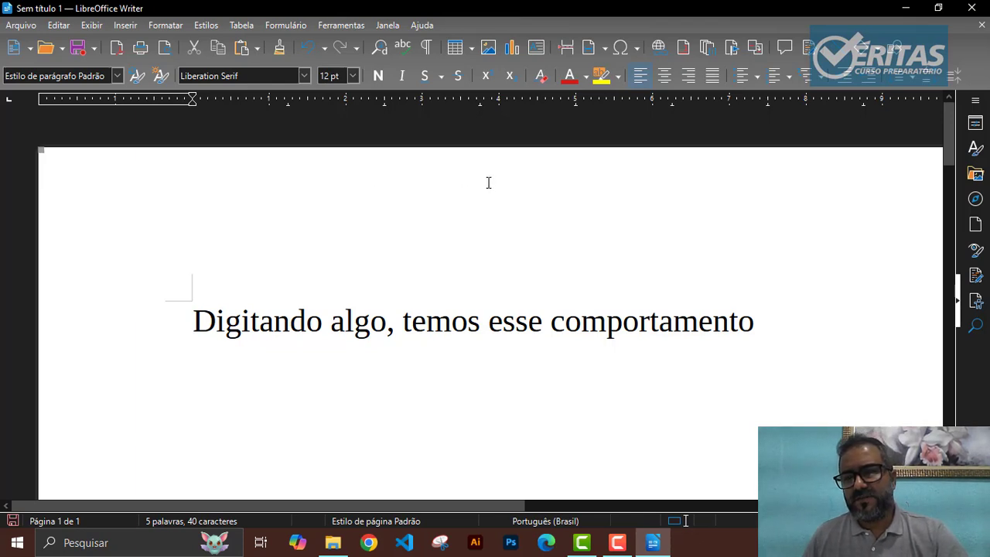
Close the text document without saving it and open LibreOffice Calc from the desktop.
click(972, 8)
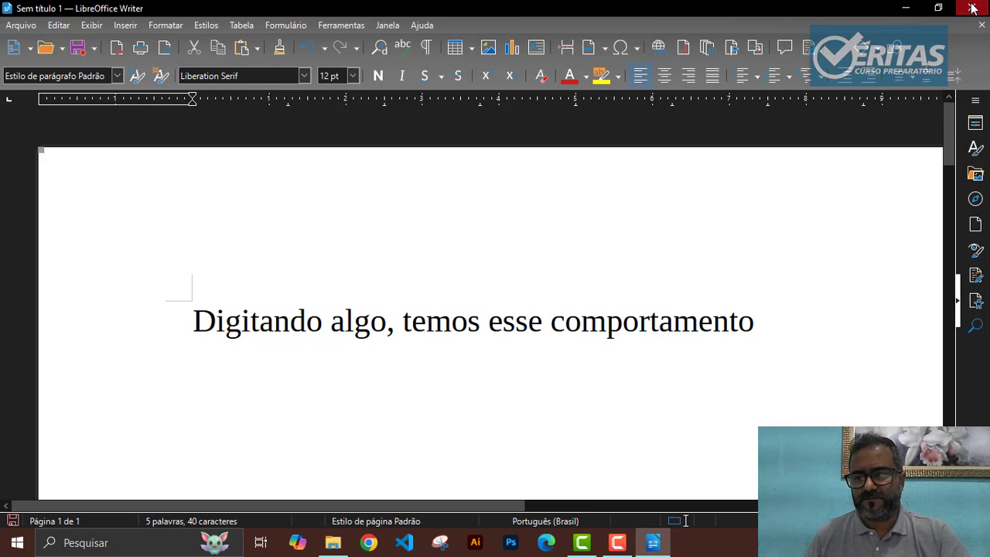
click(554, 301)
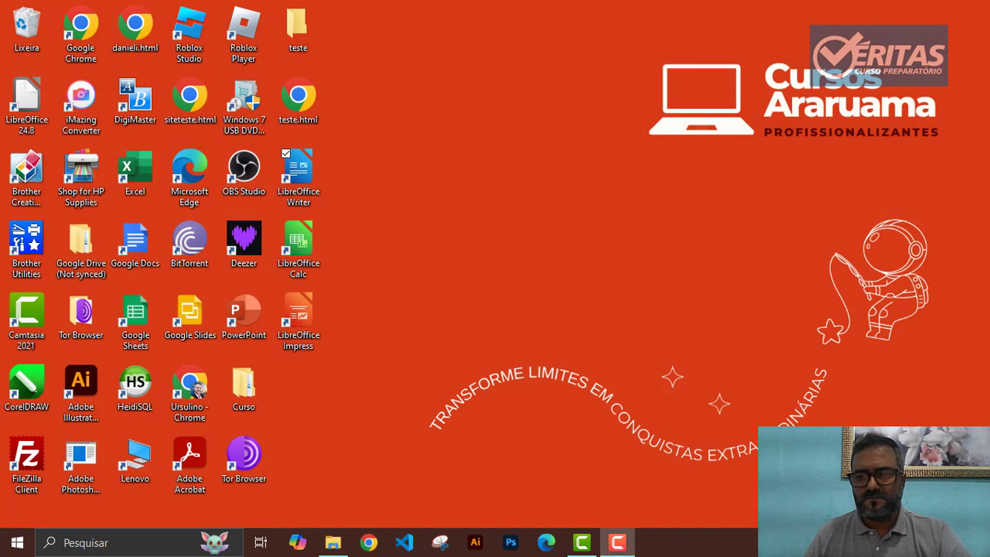
double_click(301, 241)
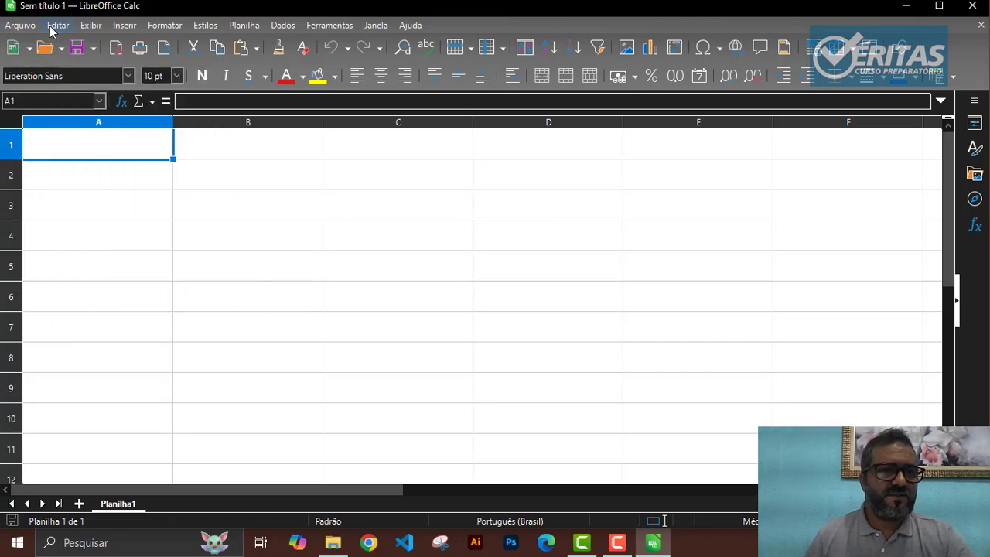
mouse_move(164, 34)
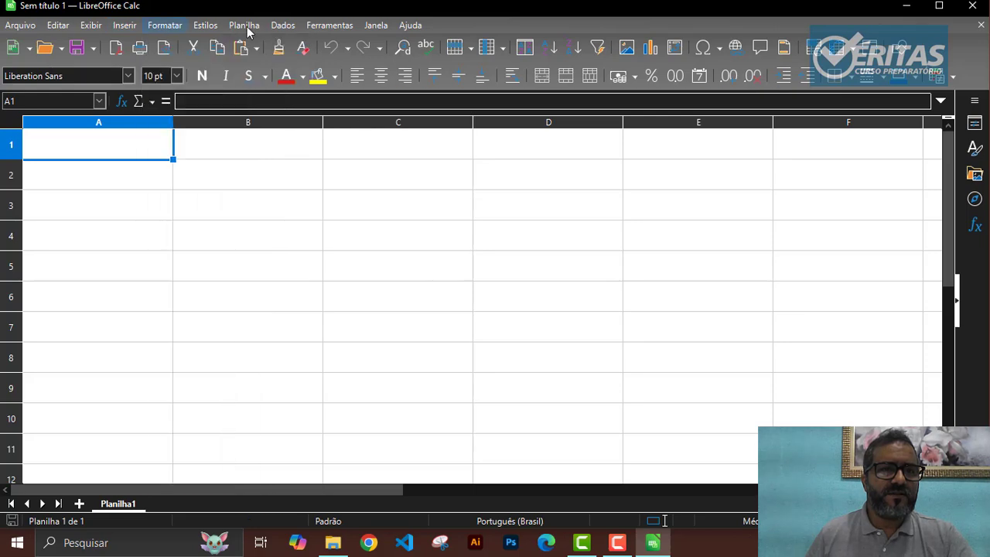
mouse_move(273, 29)
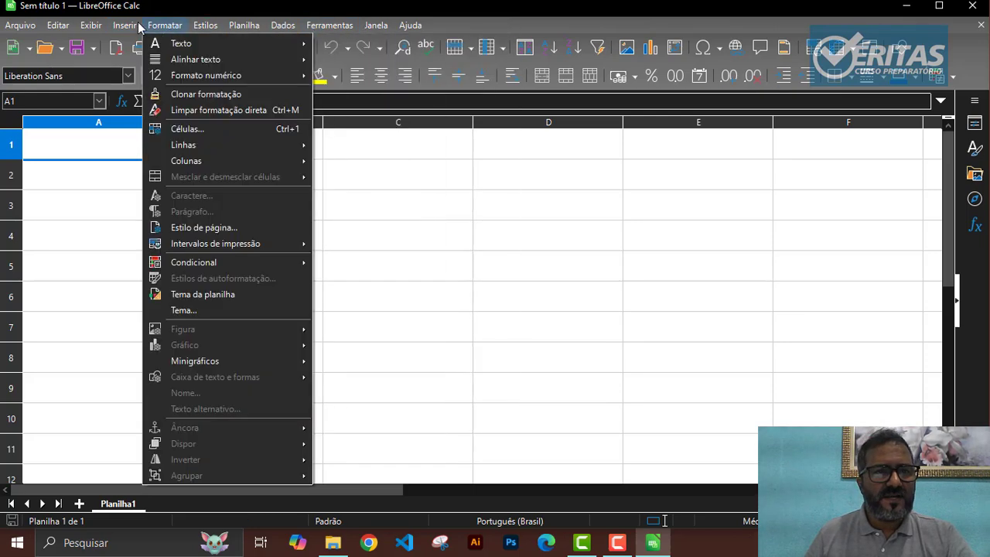
click(371, 93)
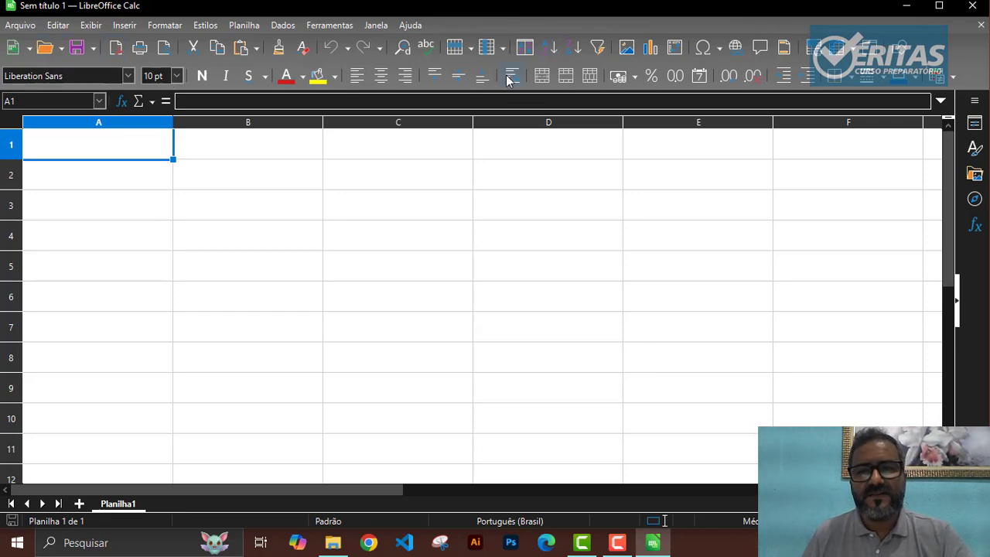
Enter the number 20 in cell A2 of the empty spreadsheet.
click(128, 183)
click(130, 152)
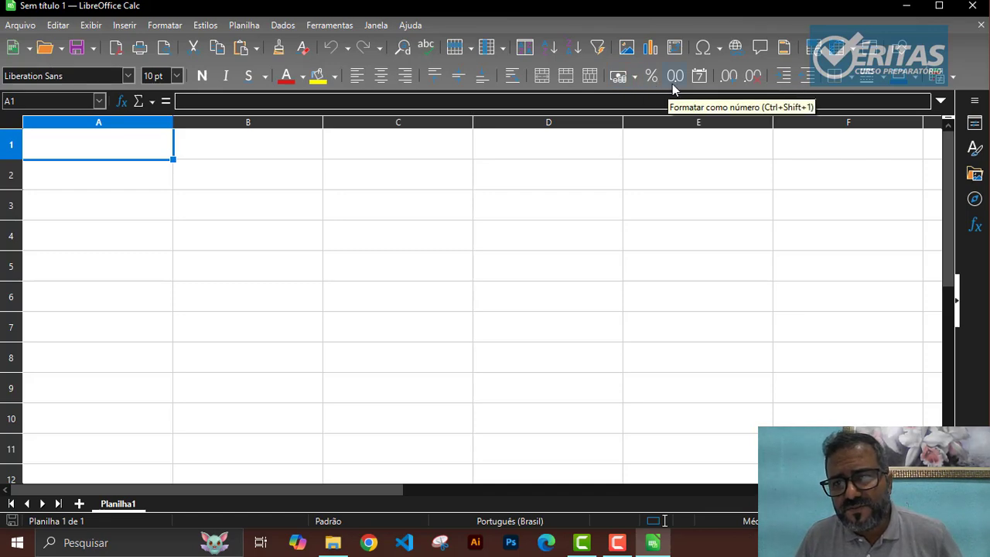
click(218, 184)
click(132, 177)
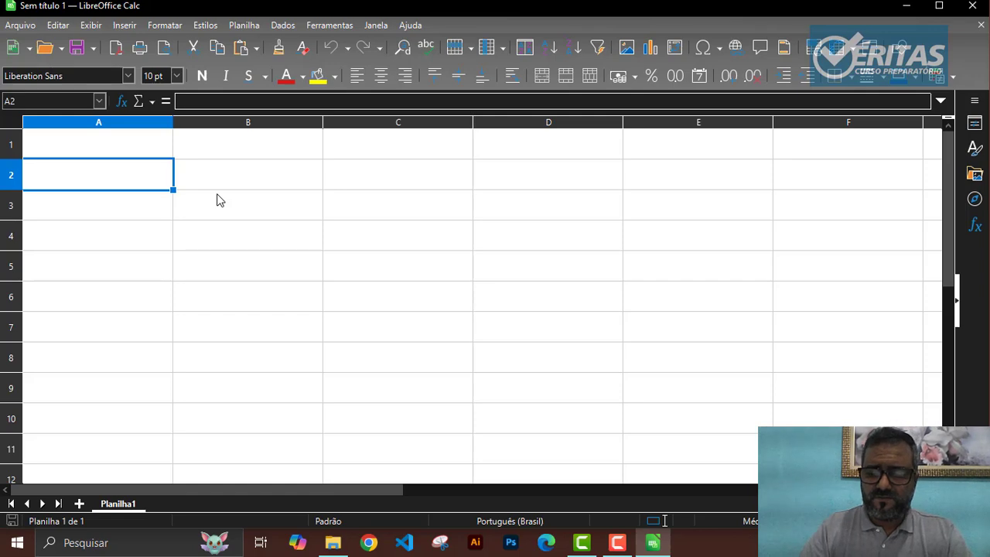
text(20)
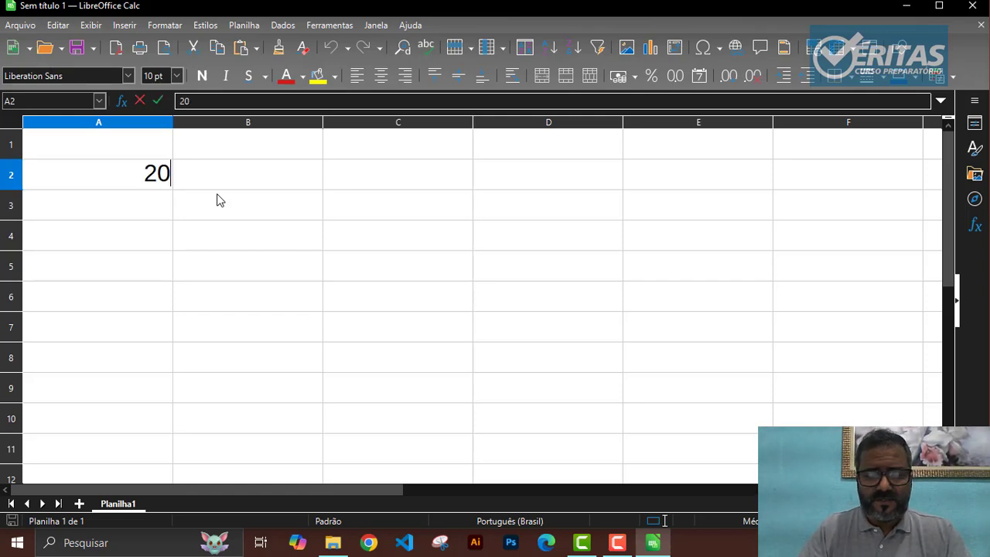
key(Return)
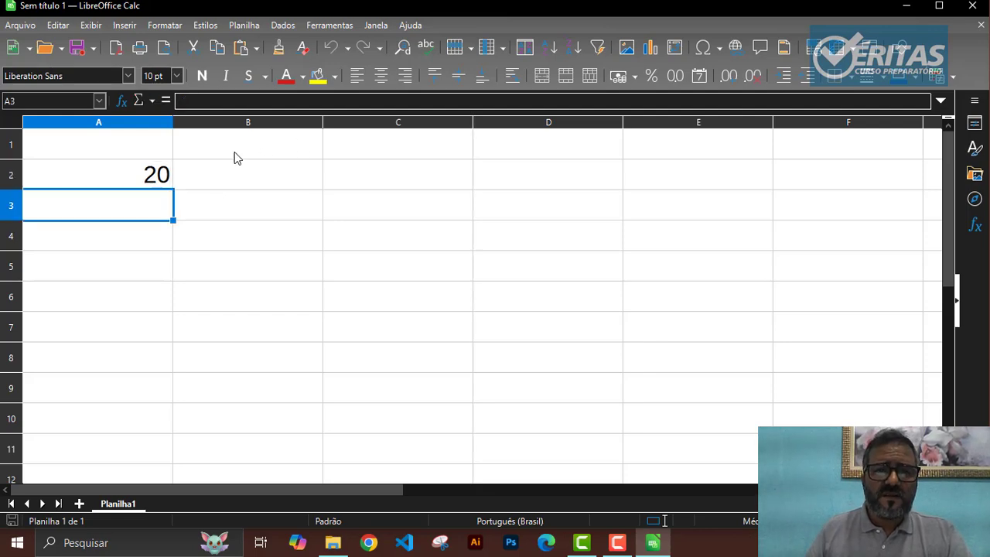
Format cell A2 as currency and look through the available currencies without choosing another one.
click(160, 174)
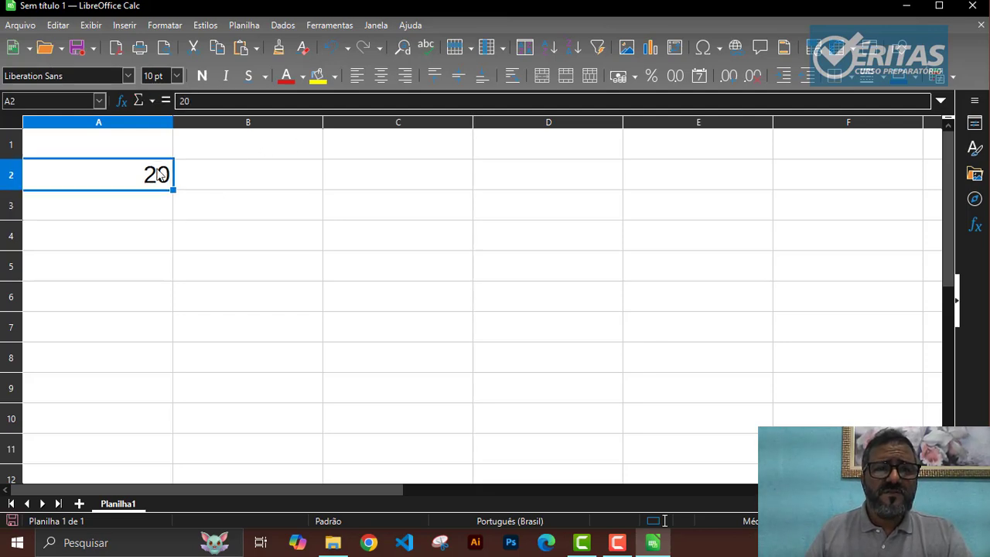
click(617, 78)
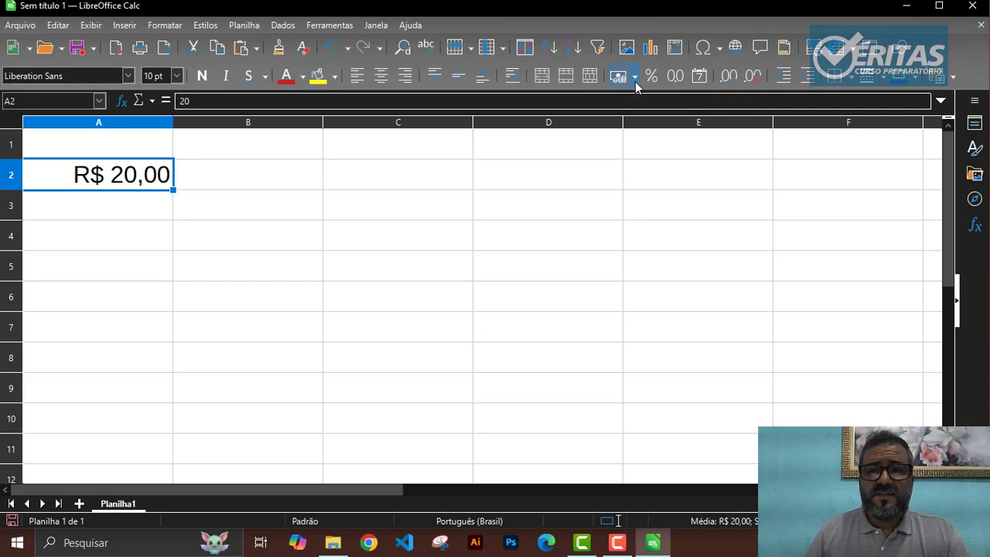
click(635, 77)
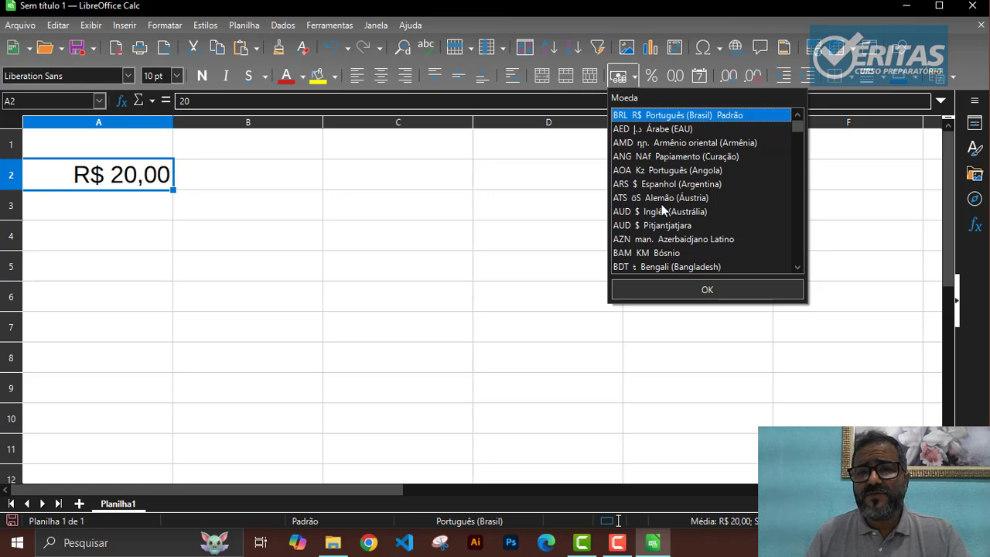
scroll(663, 211, down, 1)
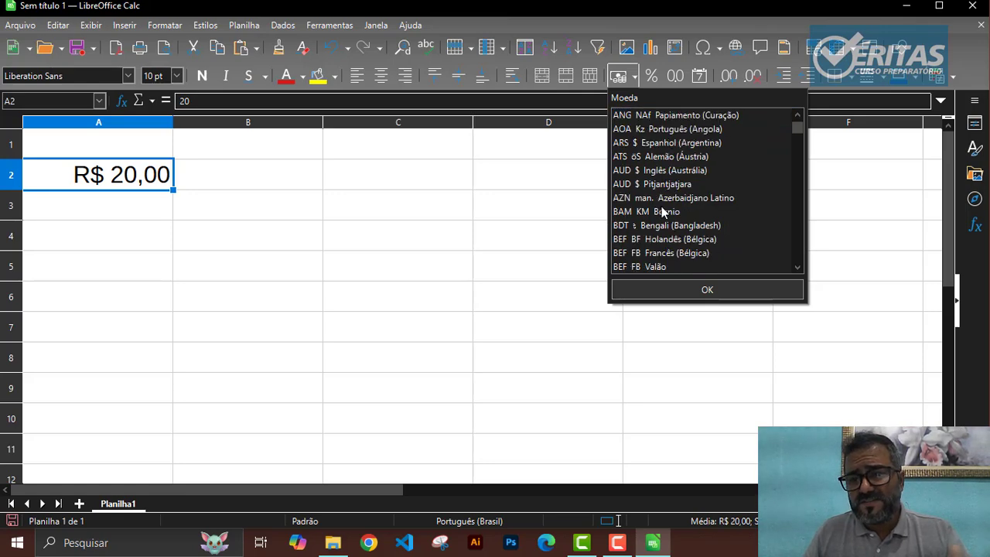
scroll(663, 211, down, 7)
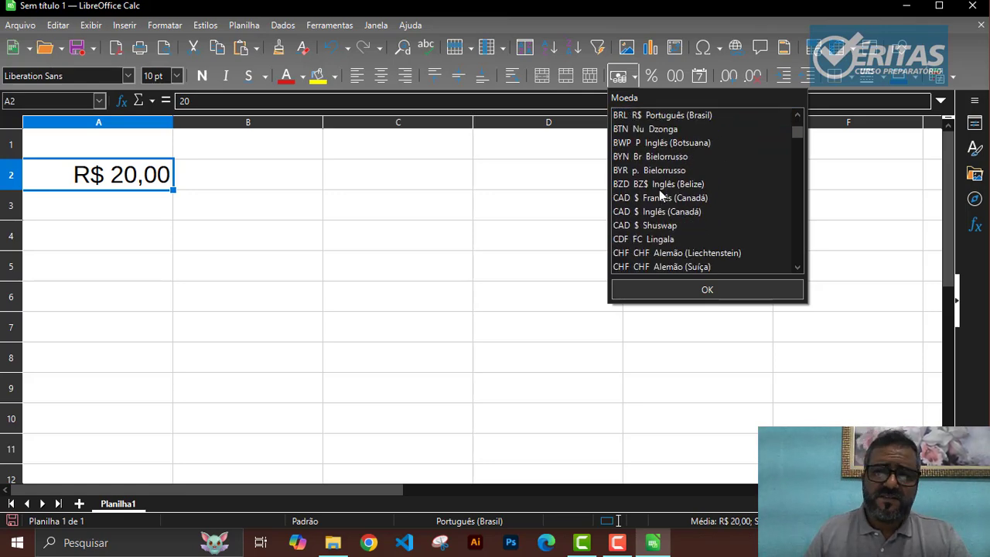
scroll(659, 194, down, 7)
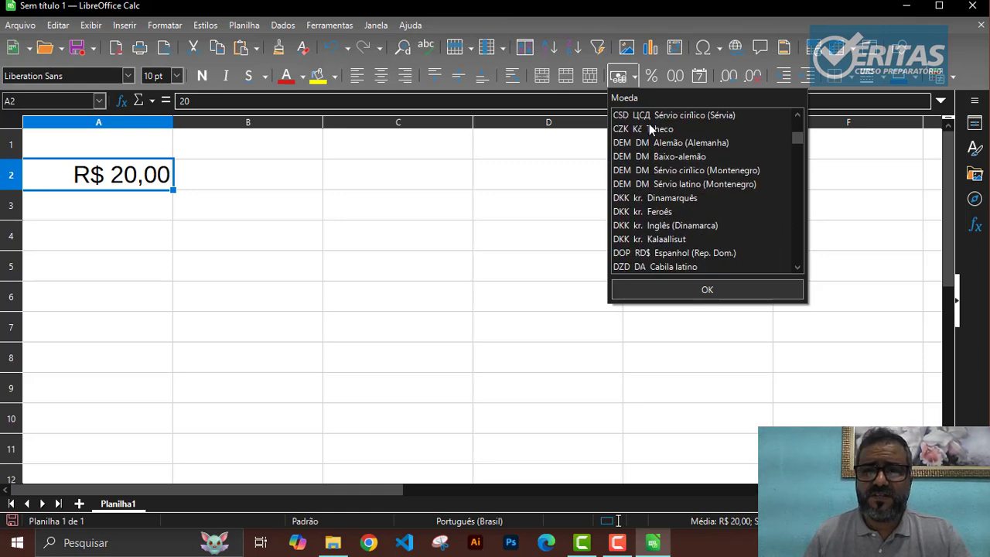
click(637, 77)
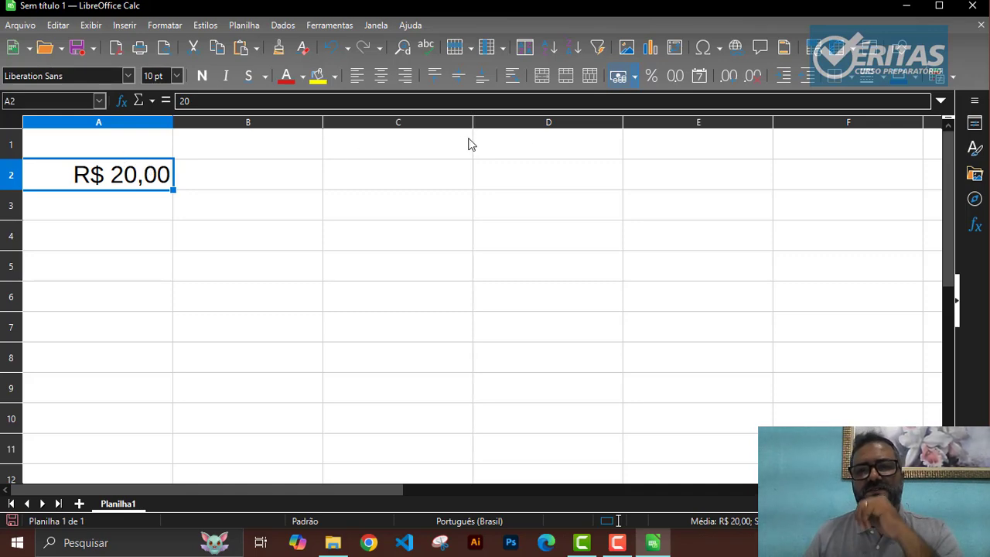
Apply the percentage format to cell A2, and replace it with the number format.
click(658, 83)
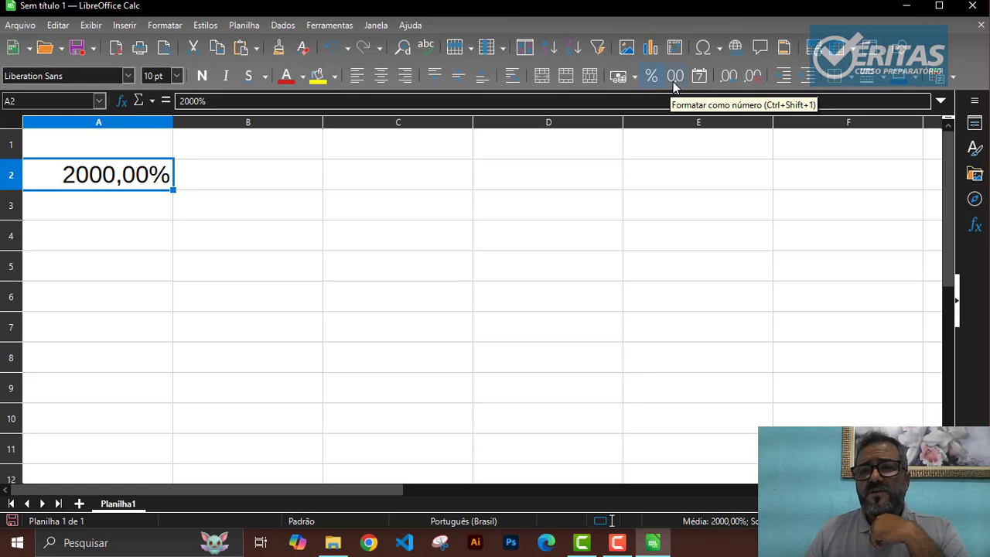
click(675, 80)
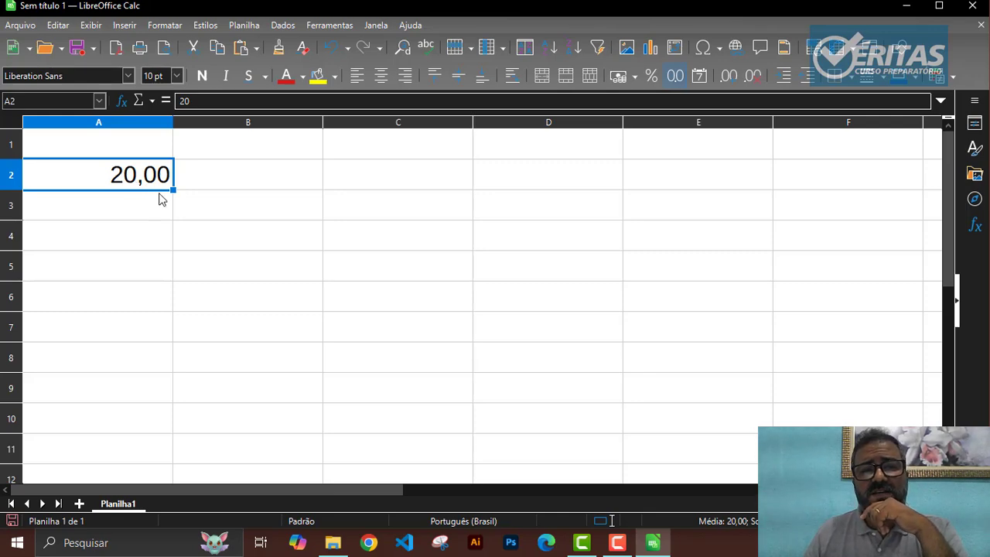
Add three decimal places to the number in cell A2, and remove all five decimal places again.
click(736, 81)
click(735, 81)
click(735, 80)
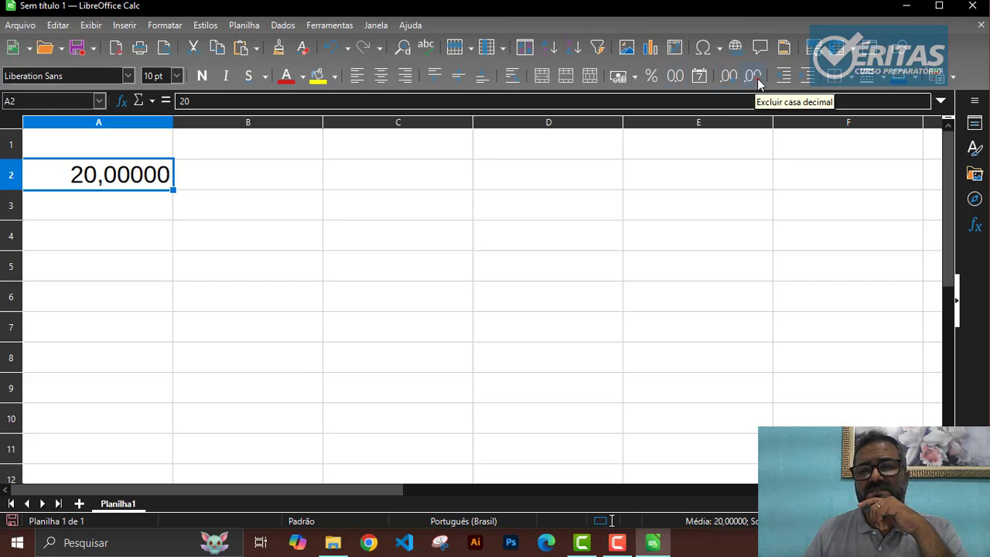
click(754, 77)
click(754, 77)
click(754, 77)
click(754, 78)
click(754, 78)
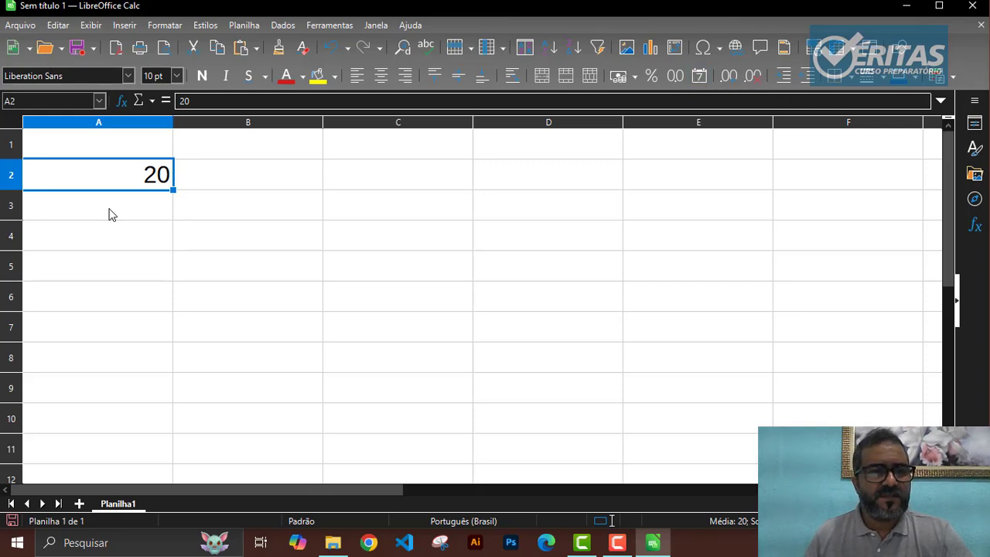
Replace the content of cell A2 with 13/10 and format the cell as a date.
text(13)
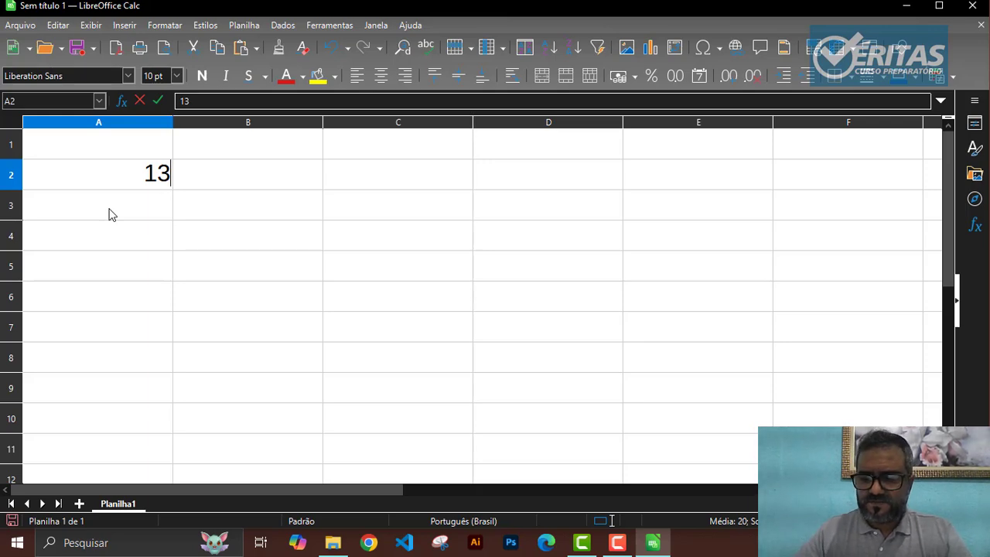
text(/10)
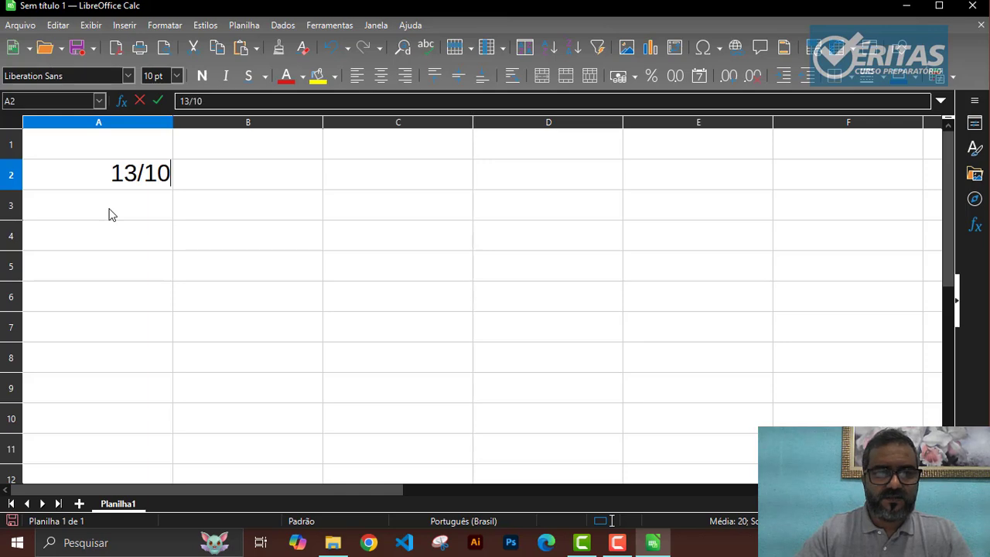
key(Return)
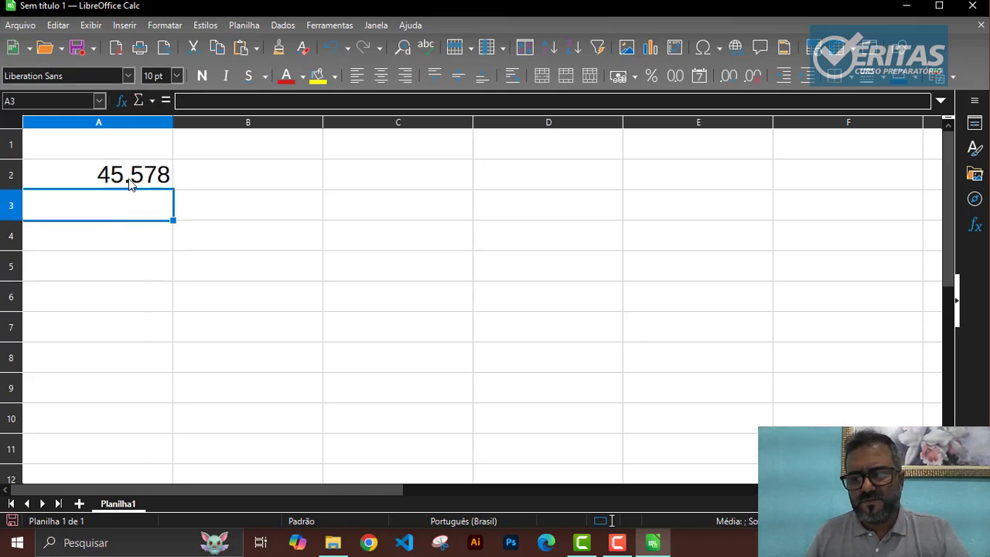
click(130, 184)
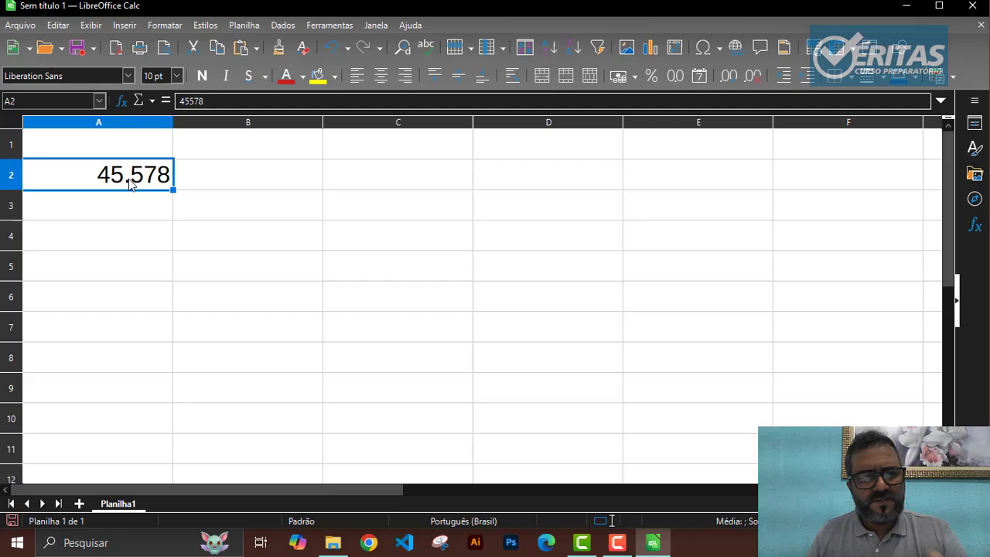
click(704, 80)
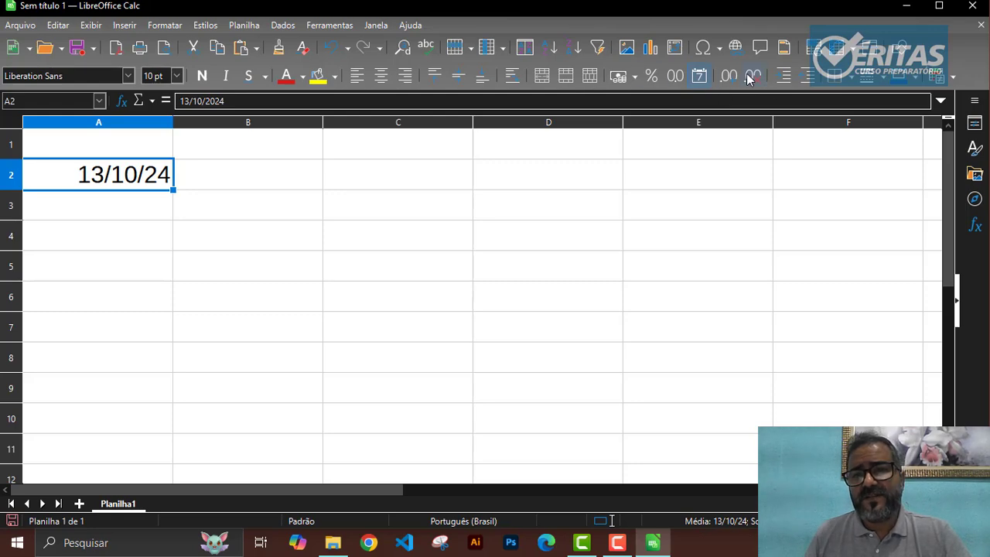
Enter the text "texto dentro de uma célula, como quebrar linha?" in cell B2.
click(314, 188)
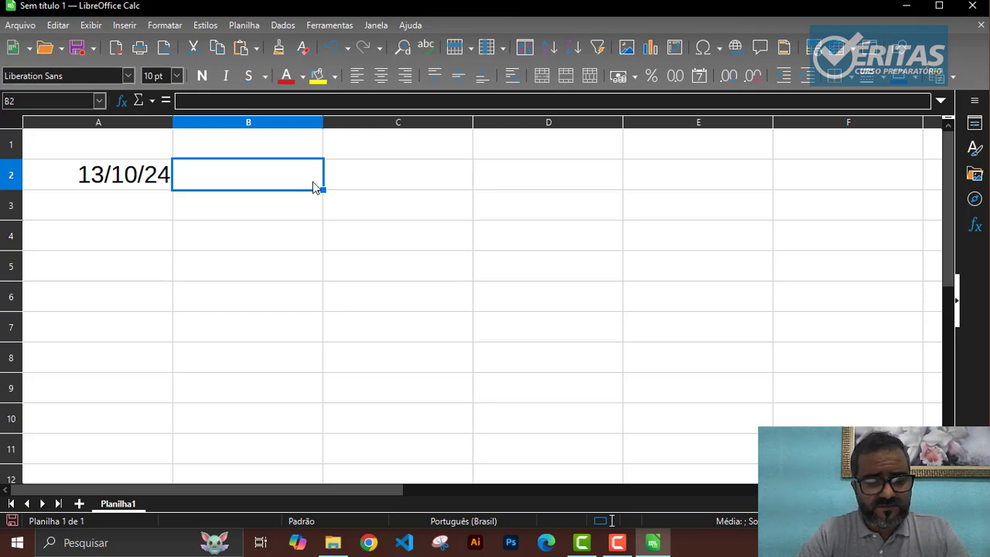
text(texto de)
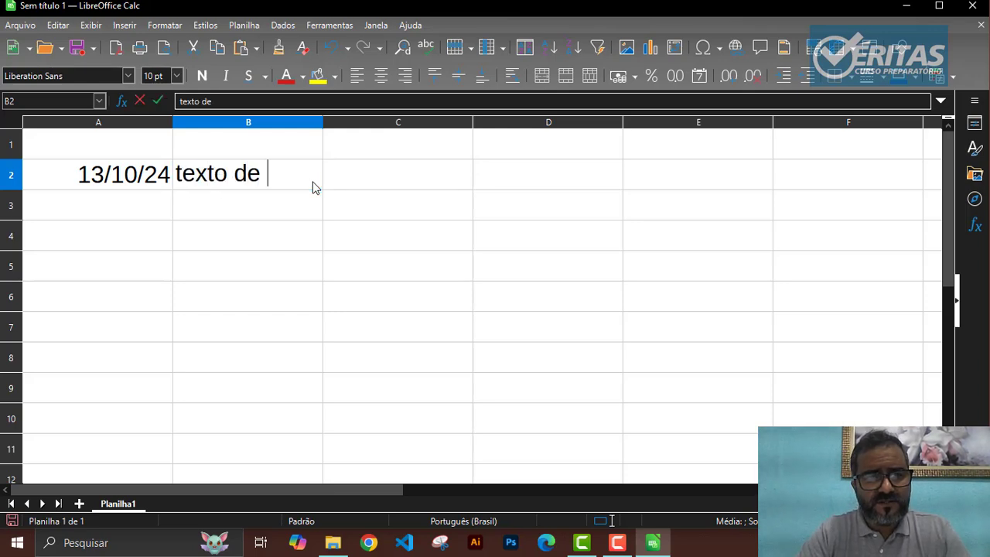
key(BackSpace)
key(BackSpace)
key(BackSpace)
text(dentro )
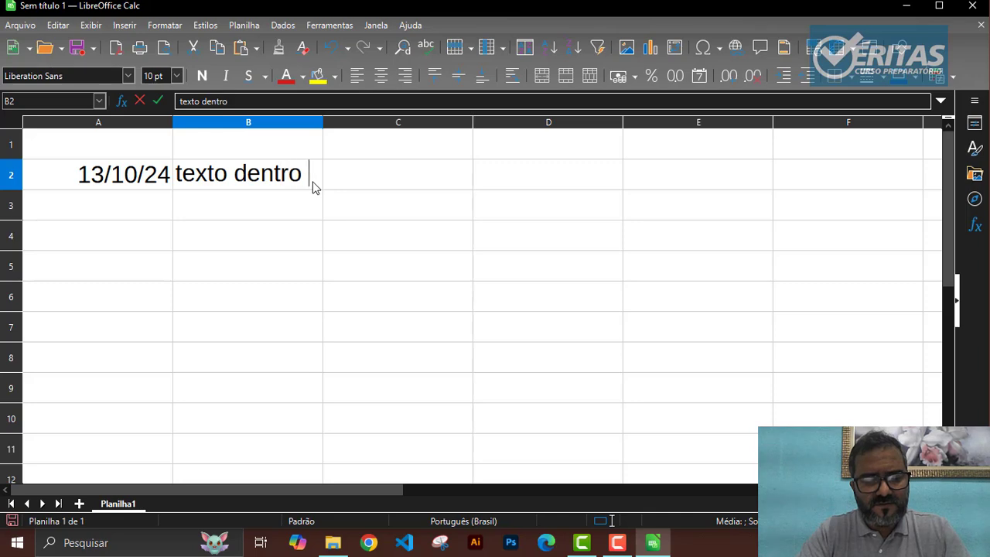
text(de uma cé)
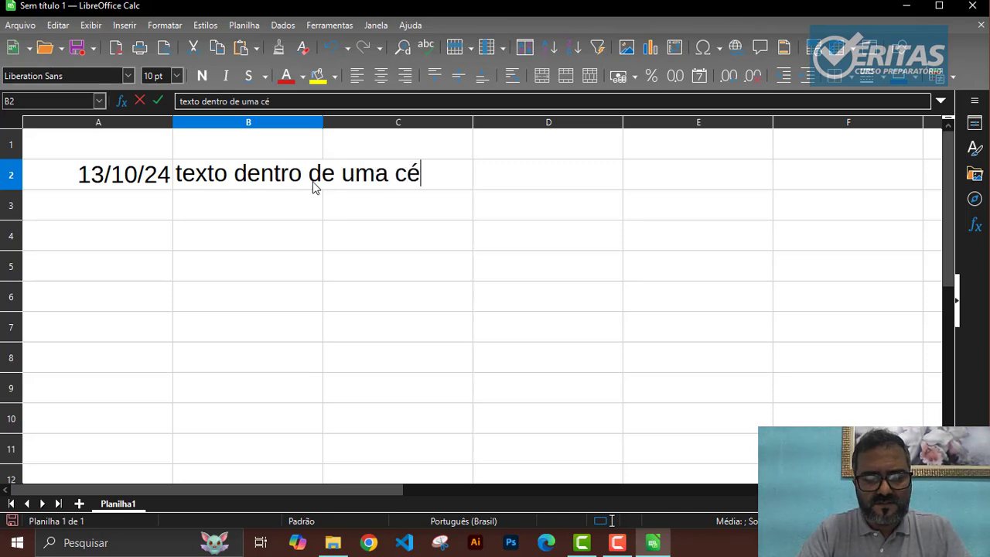
text(lula)
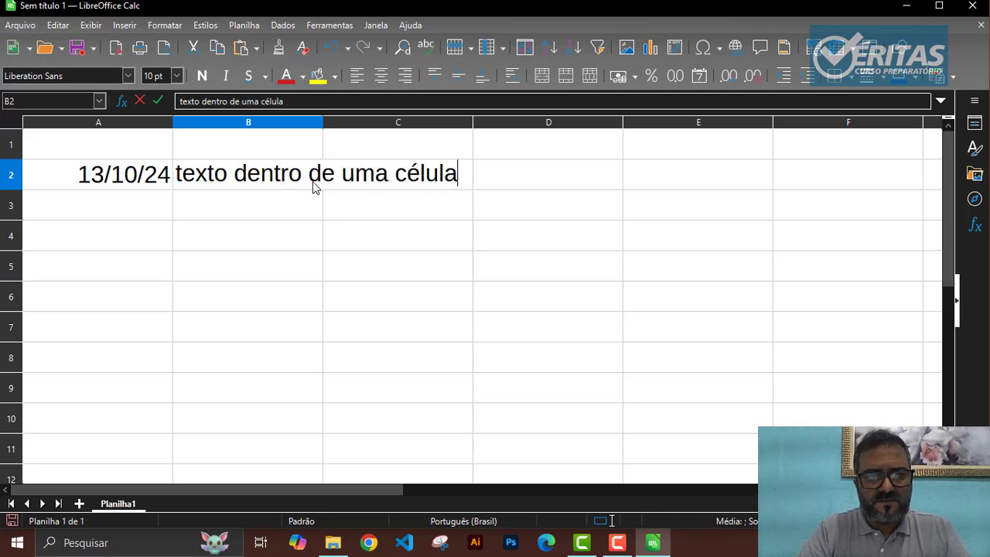
text(, como)
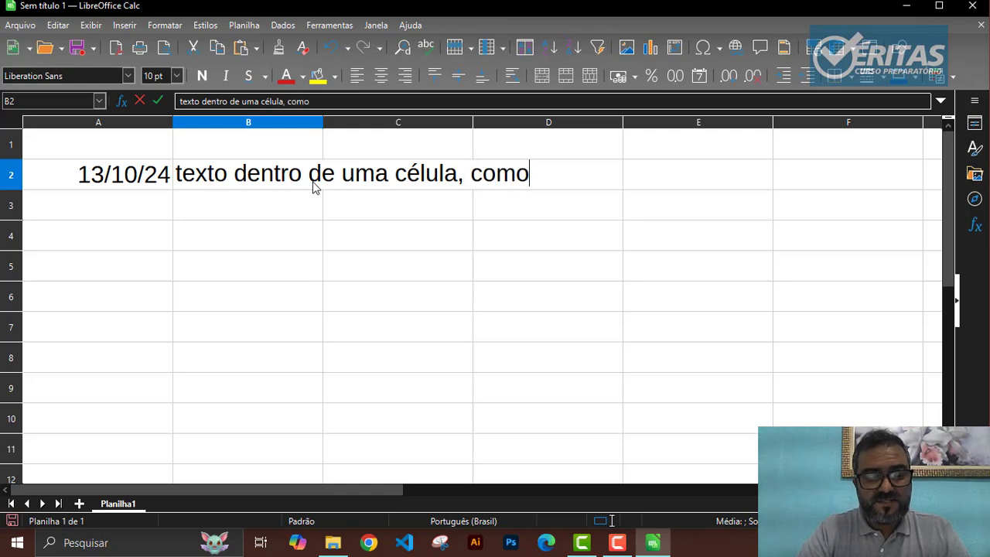
text( quebr)
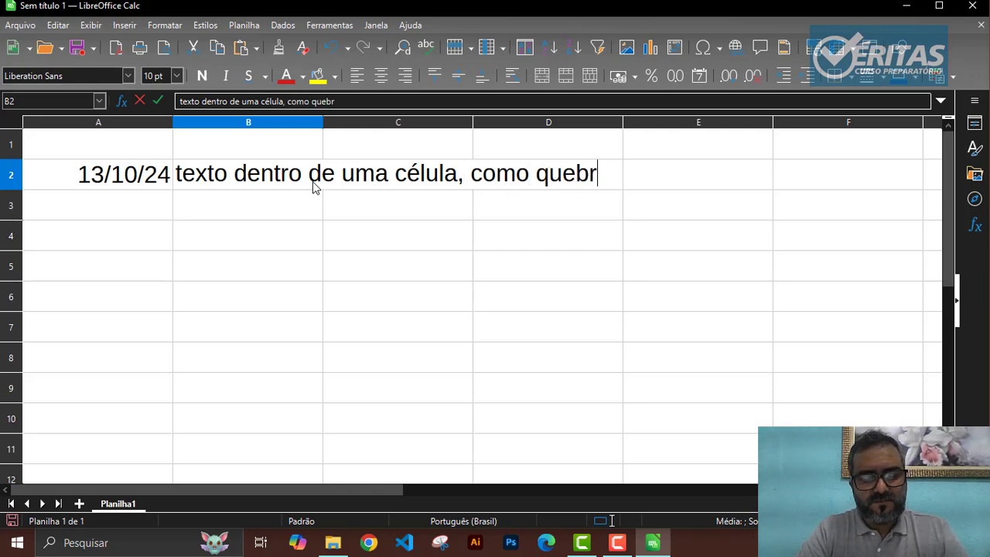
text(ar linha?)
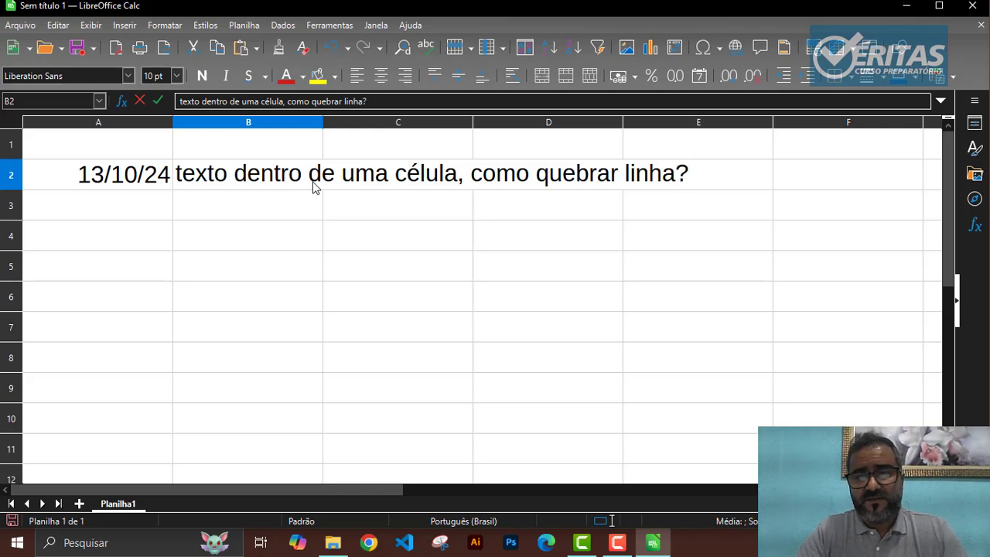
key(Return)
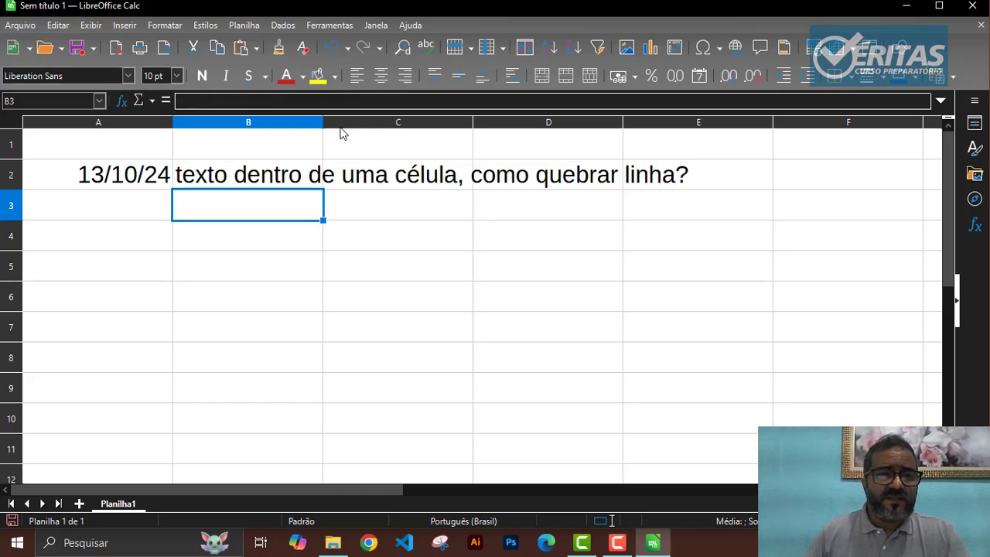
Delete the date from cell A2 and return to cell B2.
click(158, 180)
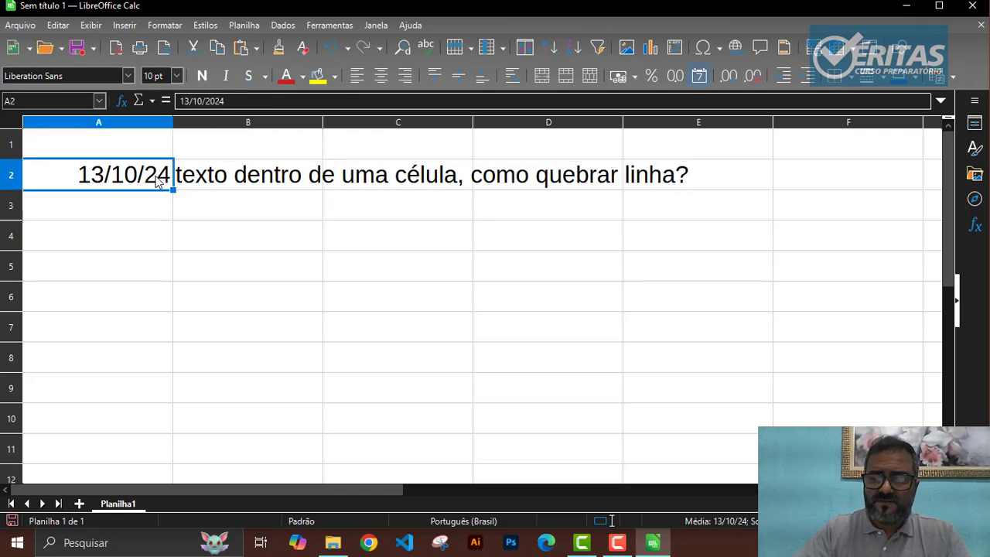
key(Delete)
key(Right)
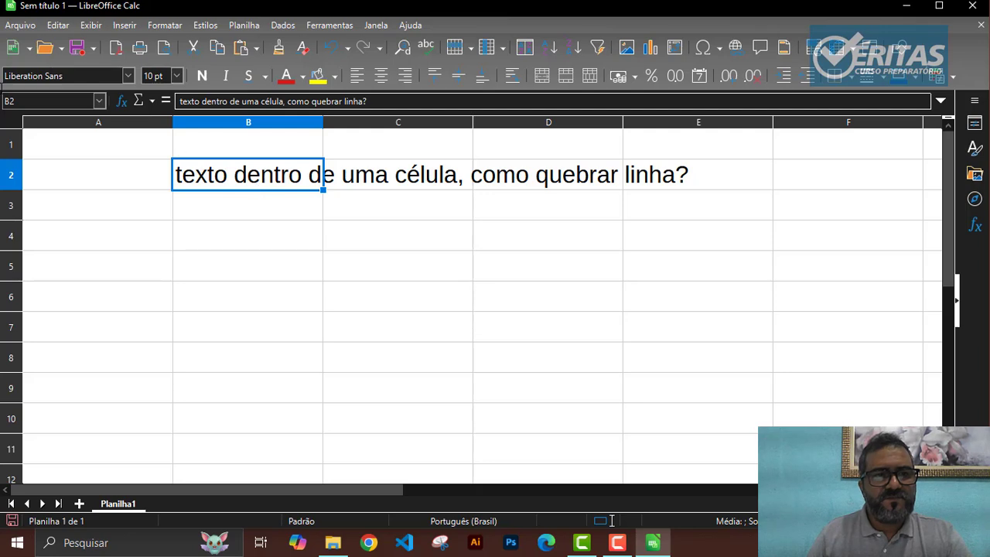
Check cell B2's reference and examine its full text in the formula bar without changing it.
click(28, 101)
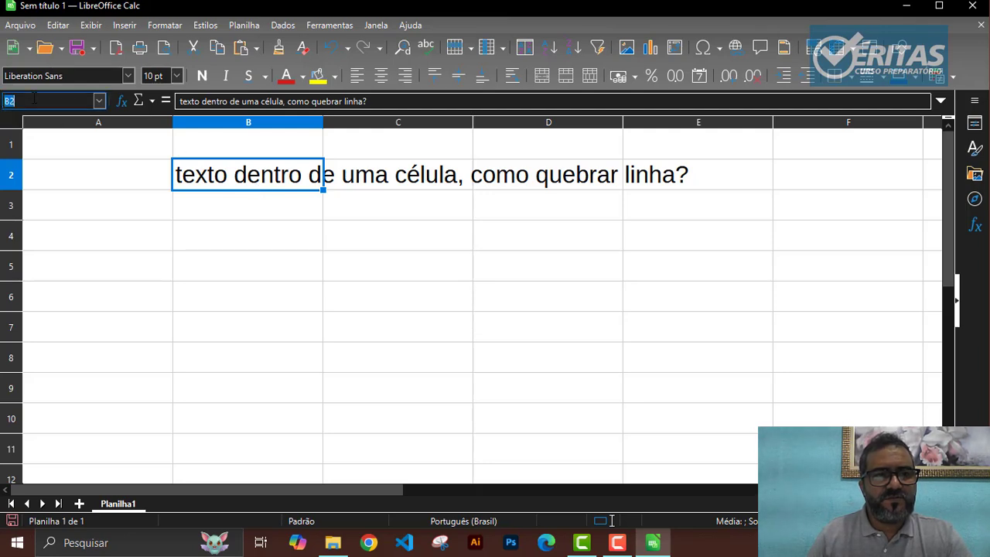
click(331, 104)
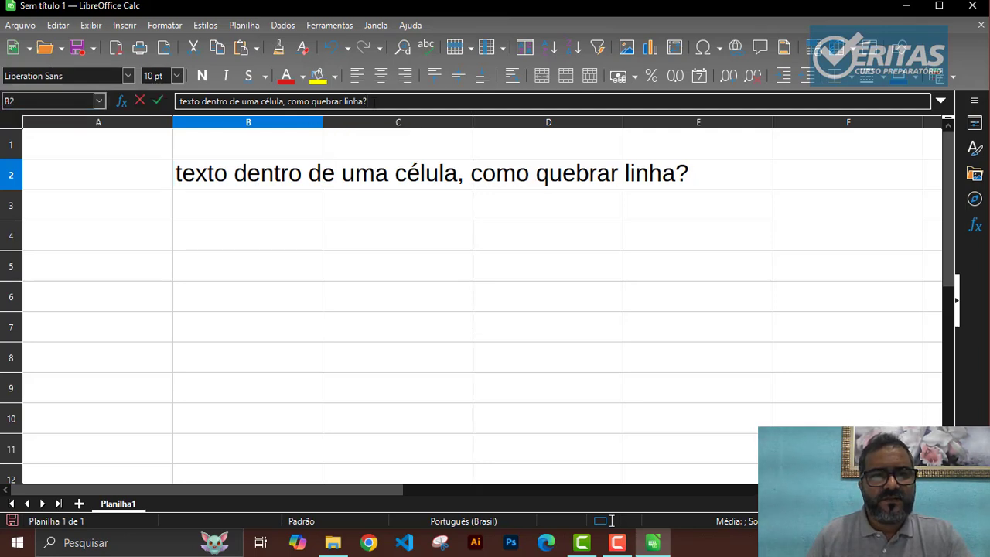
key(ctrl+a)
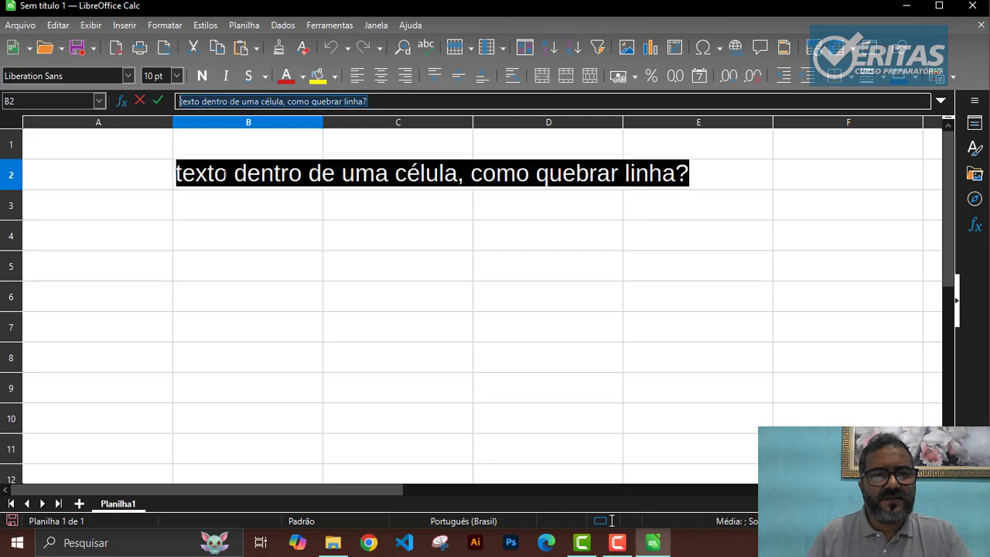
click(242, 223)
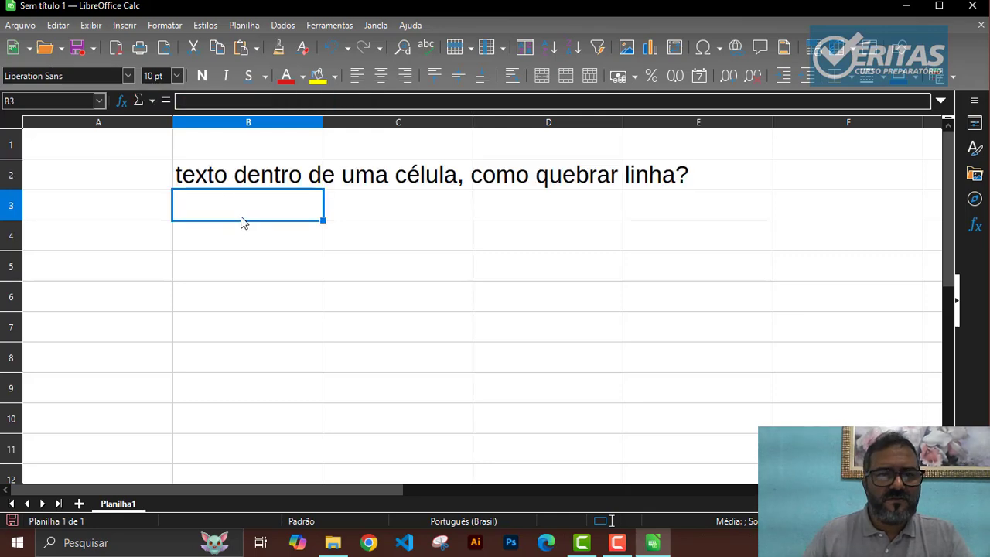
click(248, 178)
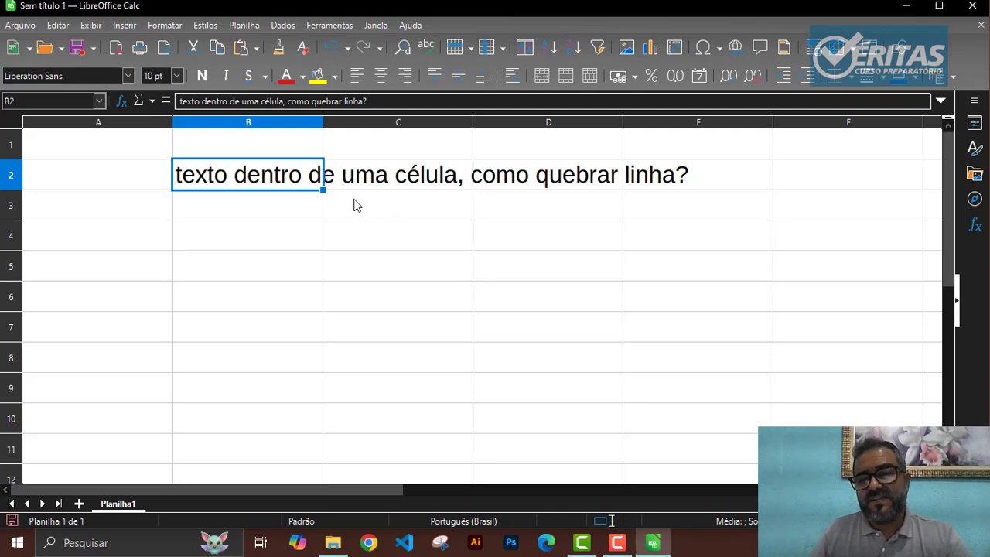
Break the text in cell B2 into separate lines after "dentro" and after "célula,", replacing the spaces there.
double_click(307, 177)
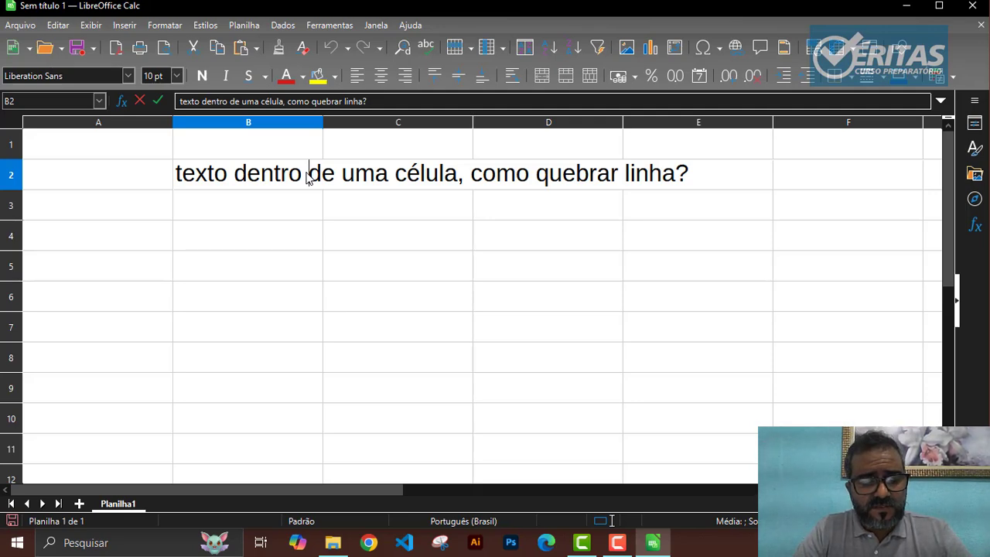
key(BackSpace)
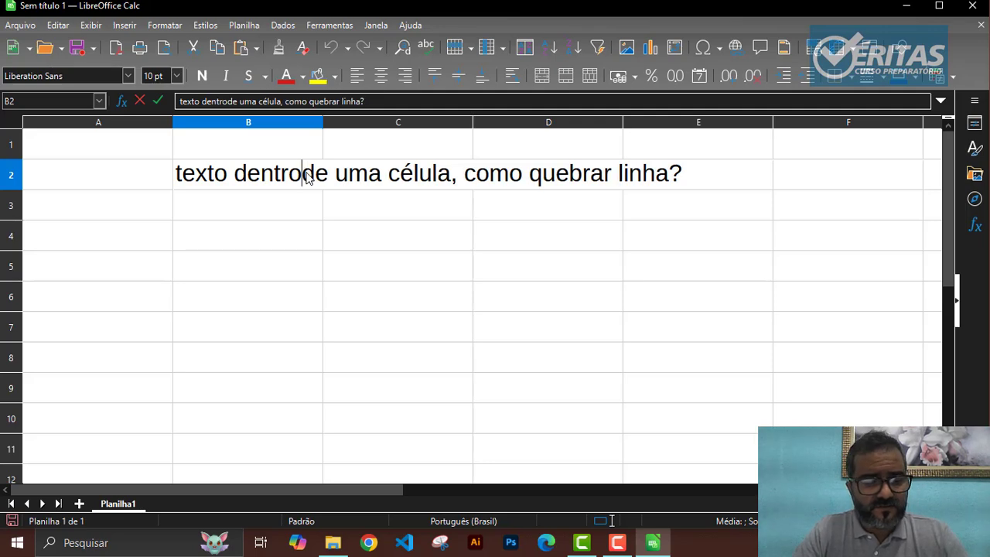
key(ctrl+Return)
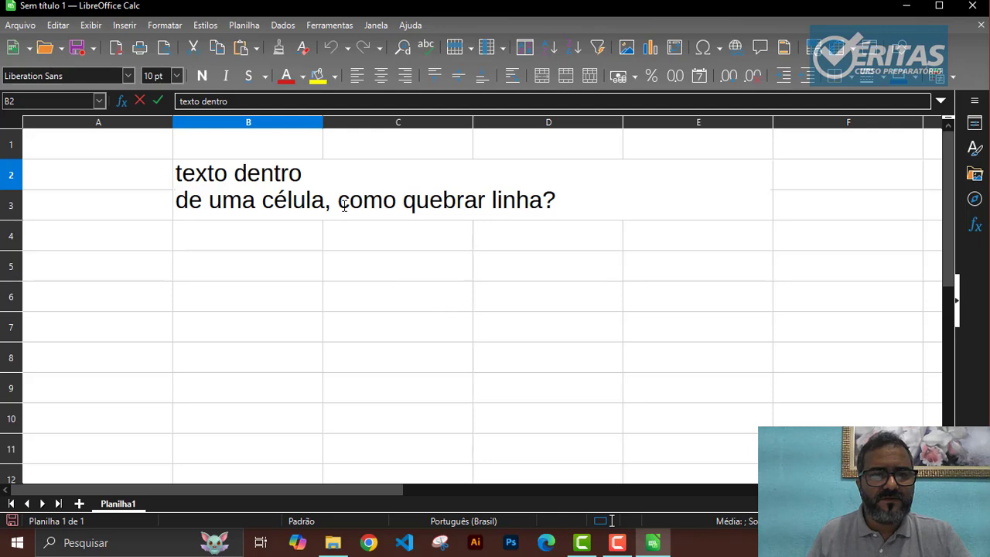
key(BackSpace)
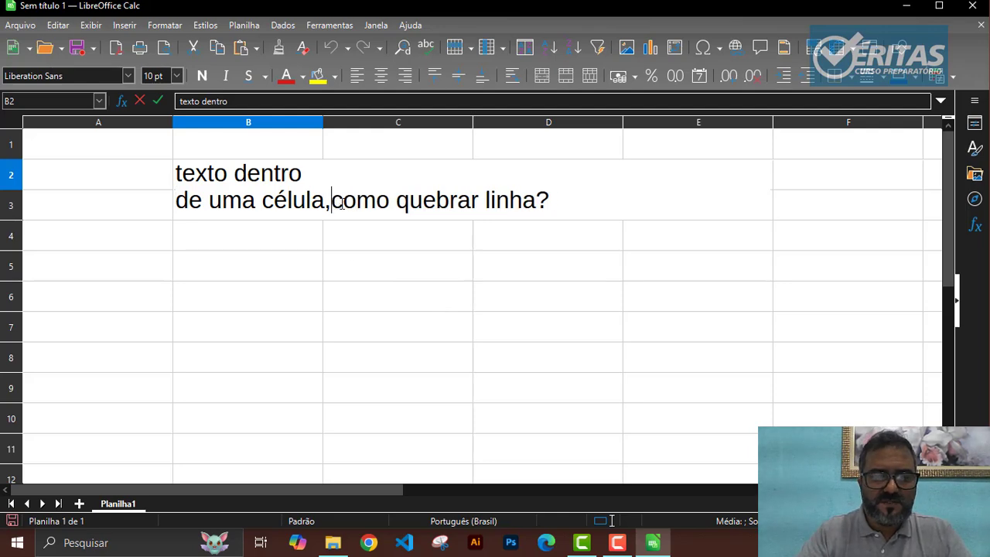
key(ctrl+Return)
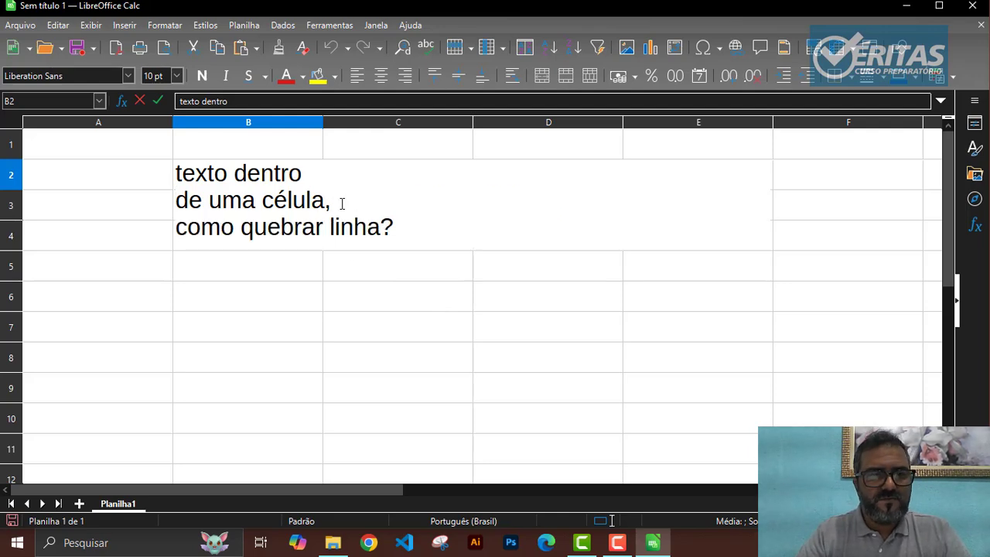
click(338, 258)
click(282, 232)
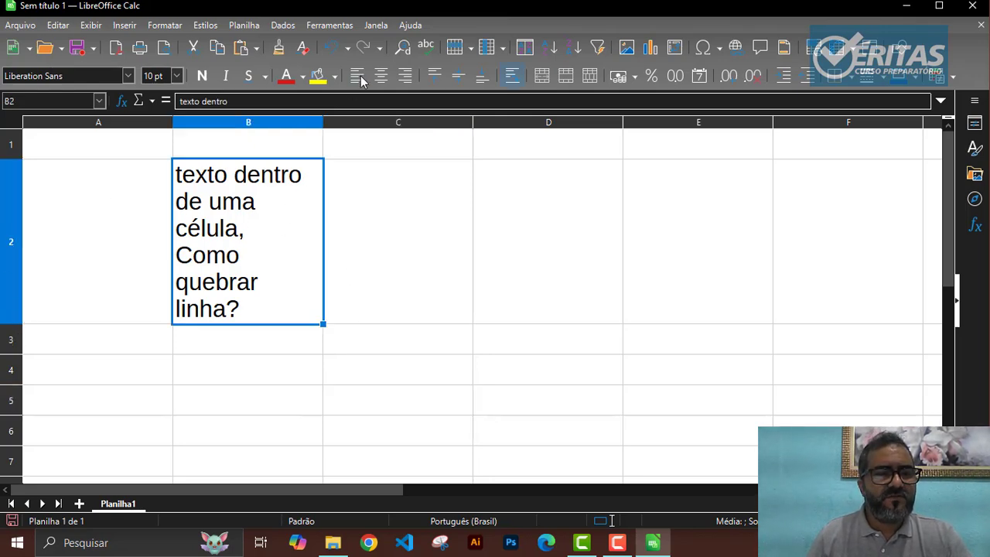
Try a wider column B and top vertical alignment for cell B2, and undo these changes.
drag(324, 122, 410, 121)
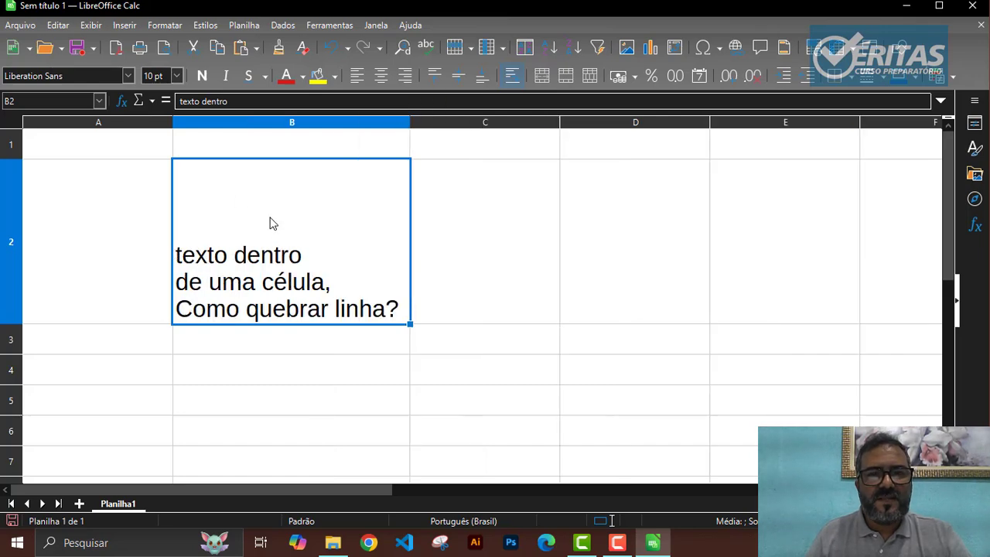
click(436, 81)
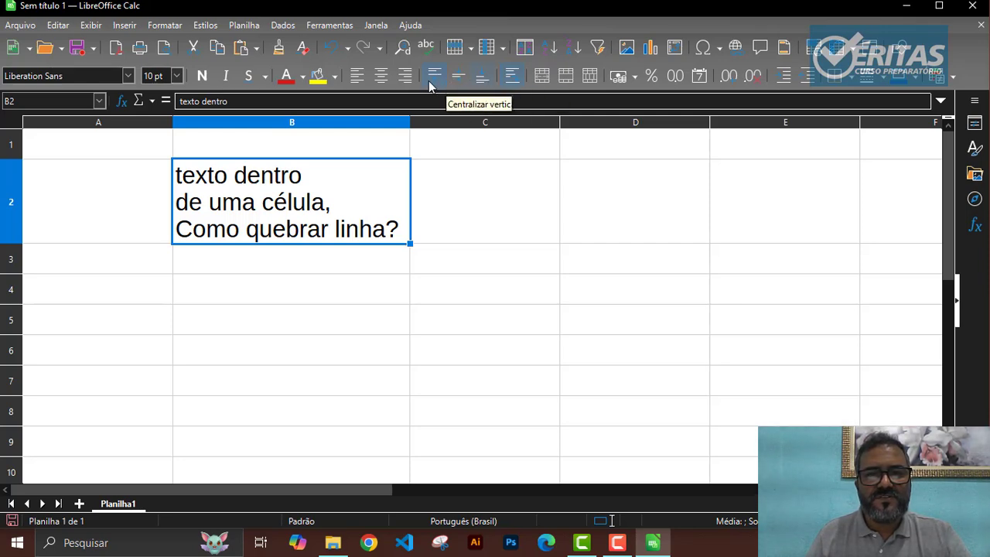
click(426, 85)
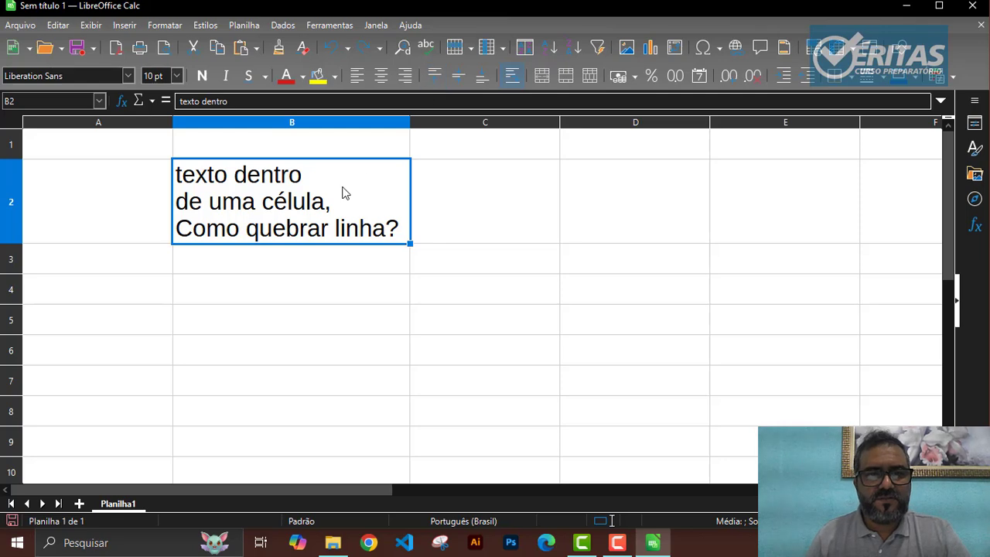
click(302, 279)
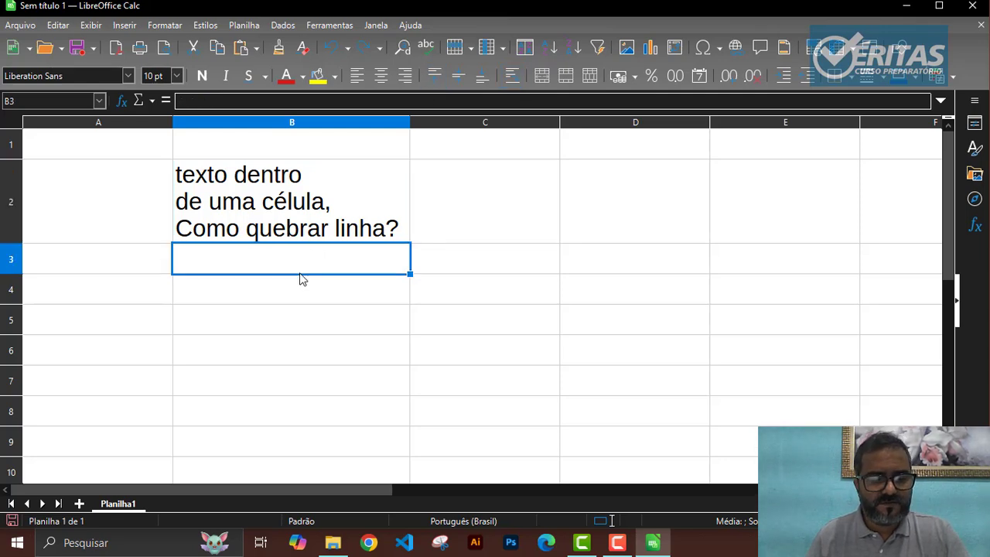
key(ctrl+z)
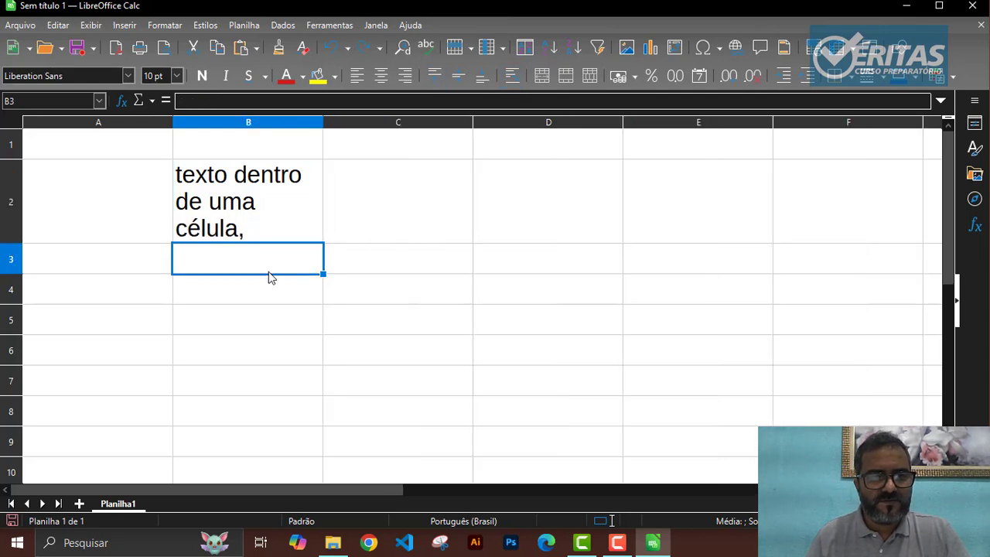
Increase the height of row 2 and widen column B to give the multi-line text more room.
click(20, 251)
drag(19, 243, 23, 340)
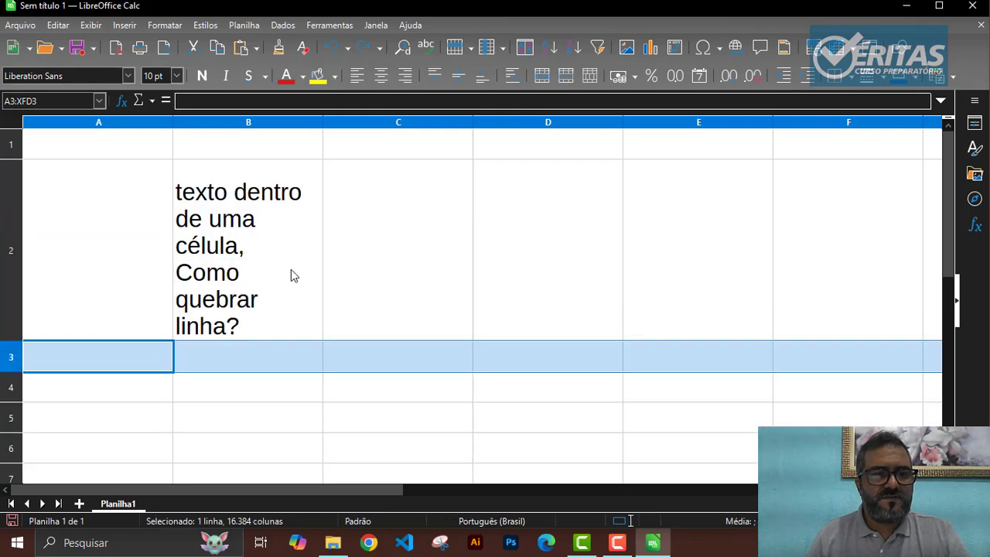
drag(324, 117, 396, 118)
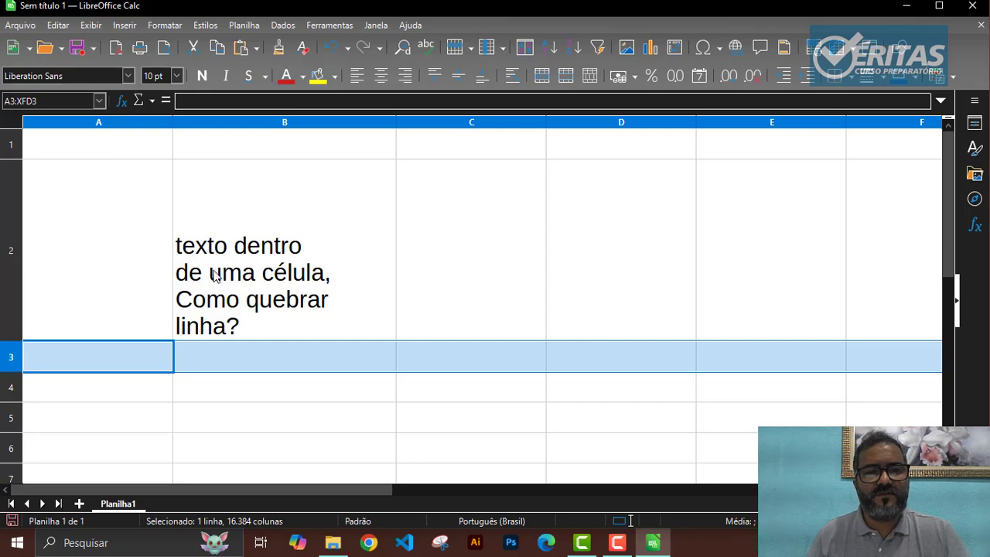
Align the text in cell B2 to the top and fit row 2's height to its content.
click(284, 234)
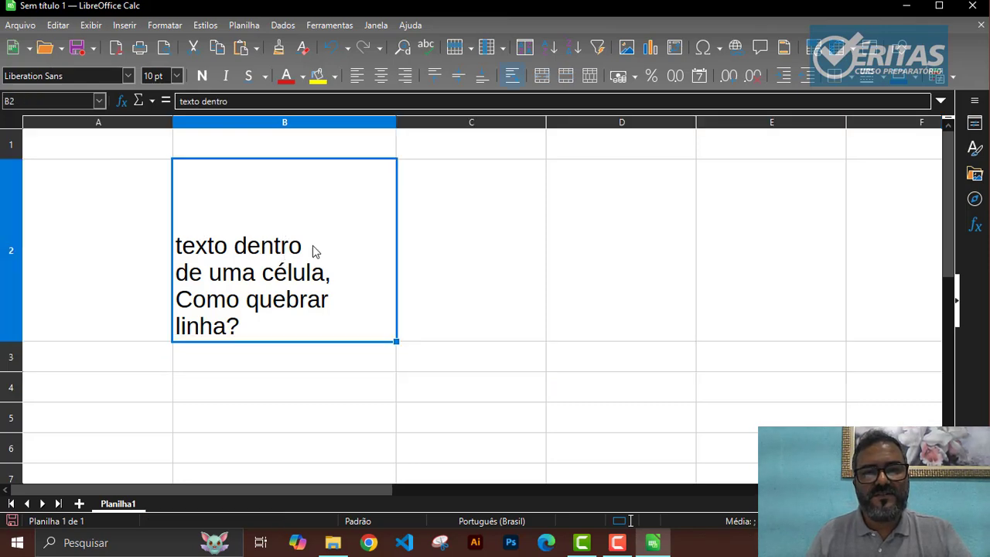
click(439, 82)
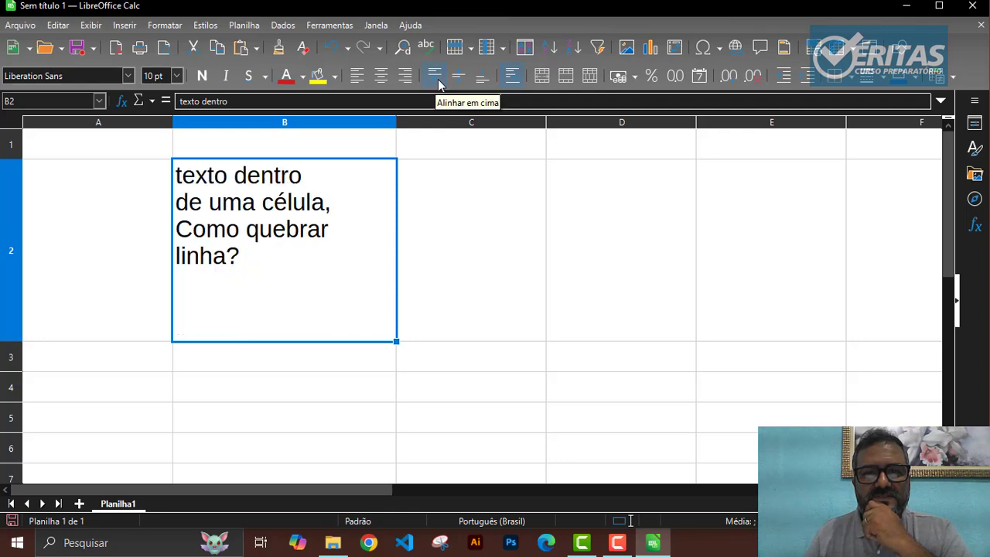
double_click(7, 342)
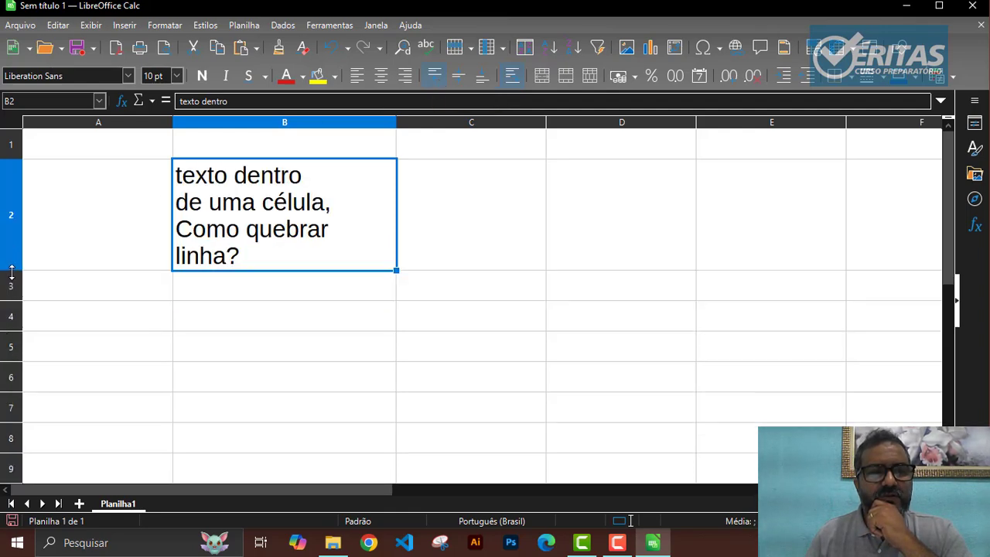
drag(14, 271, 18, 356)
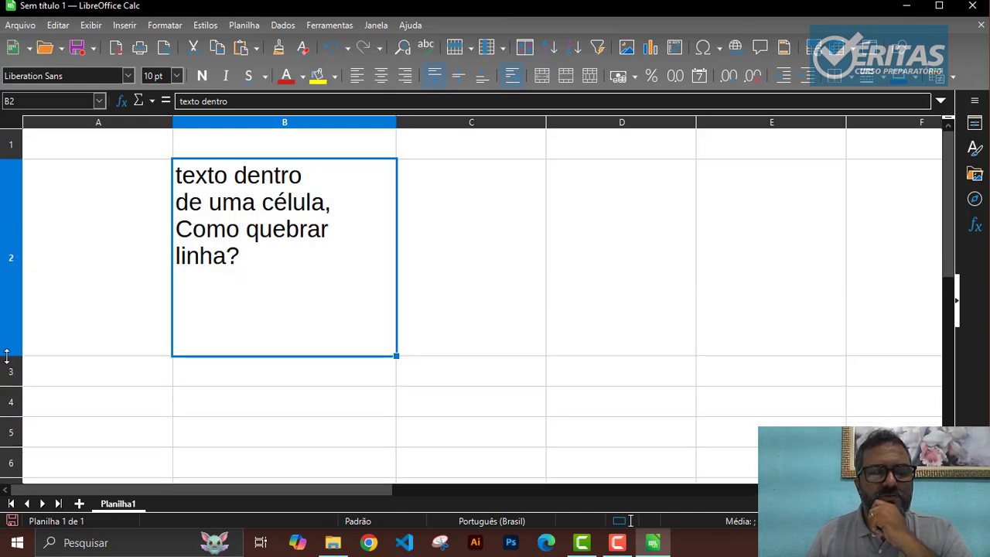
double_click(6, 357)
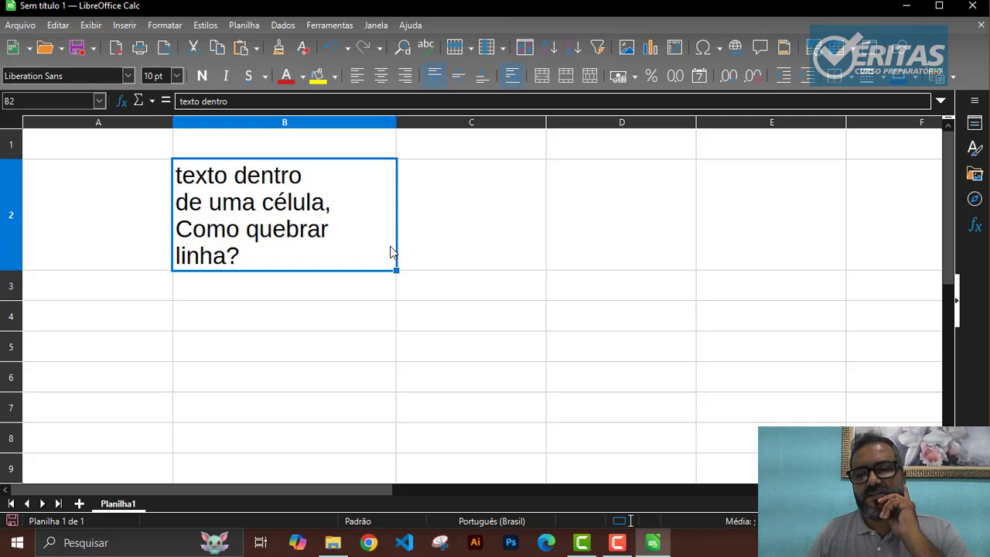
click(447, 225)
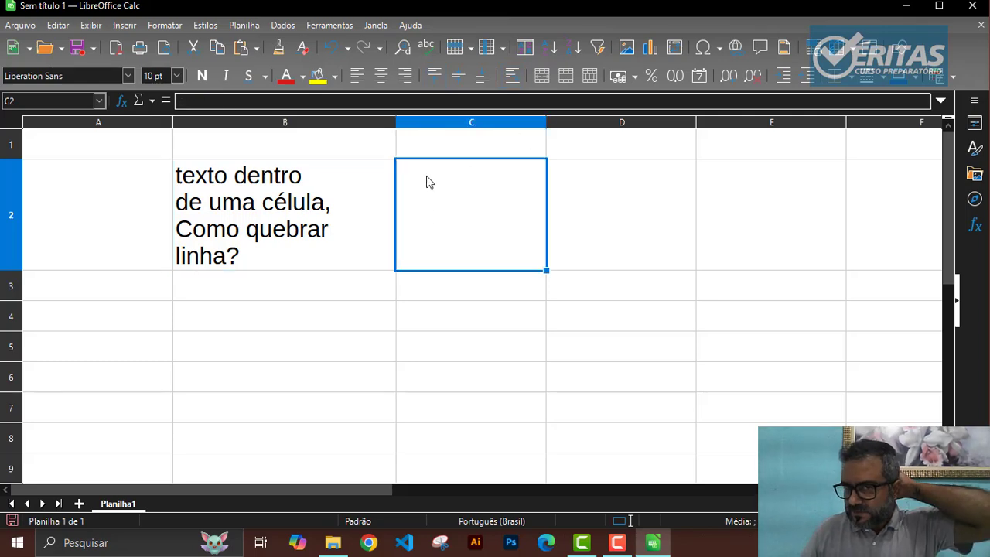
Examine the preinstalled LibreOffice themes and the full list of customizable interface colors in the options, leaving the settings as they are.
click(335, 27)
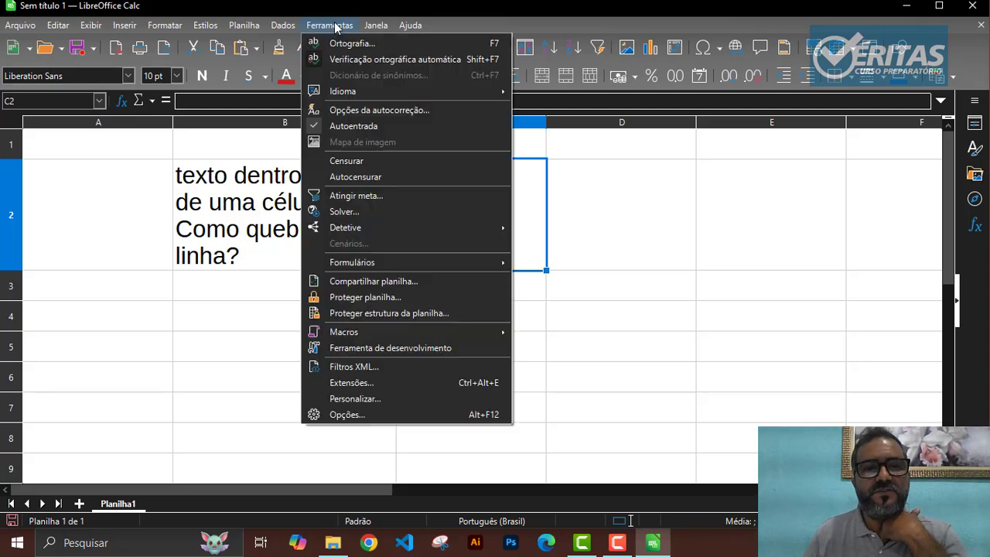
click(345, 416)
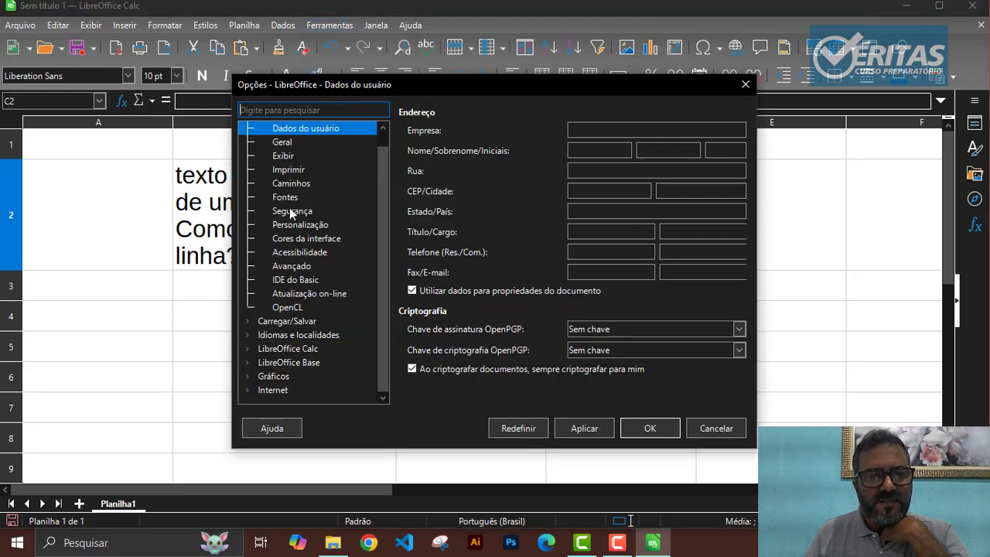
click(281, 223)
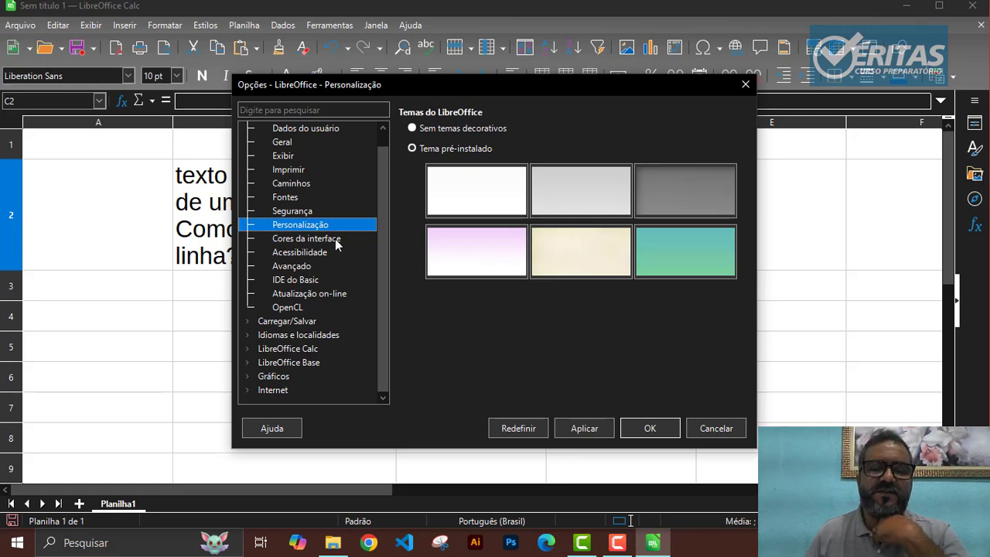
click(336, 240)
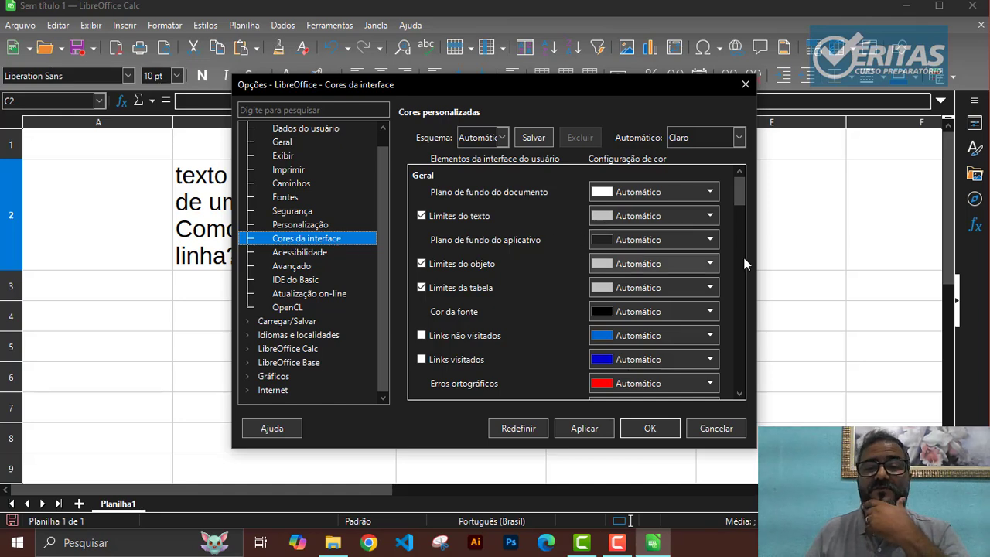
scroll(743, 222, down, 3)
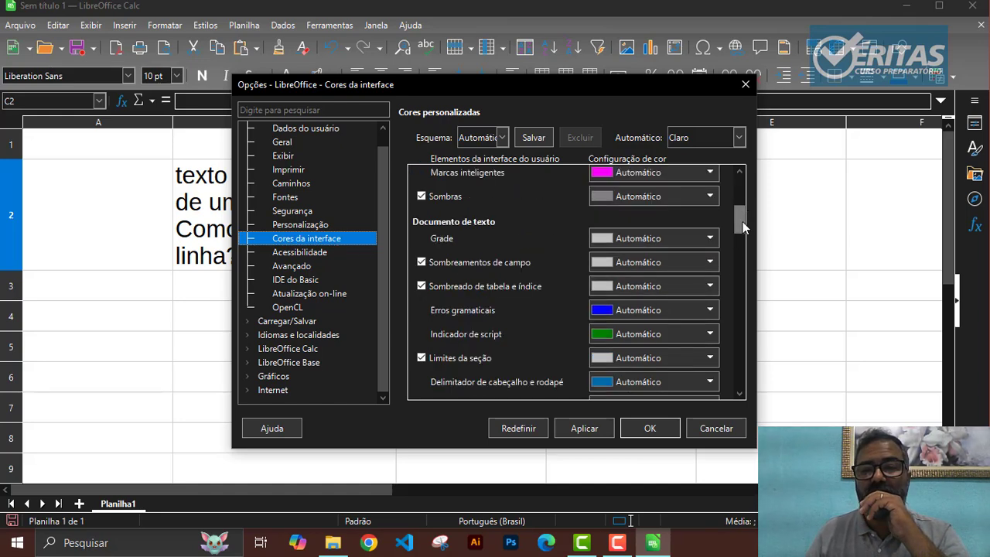
scroll(744, 308, down, 3)
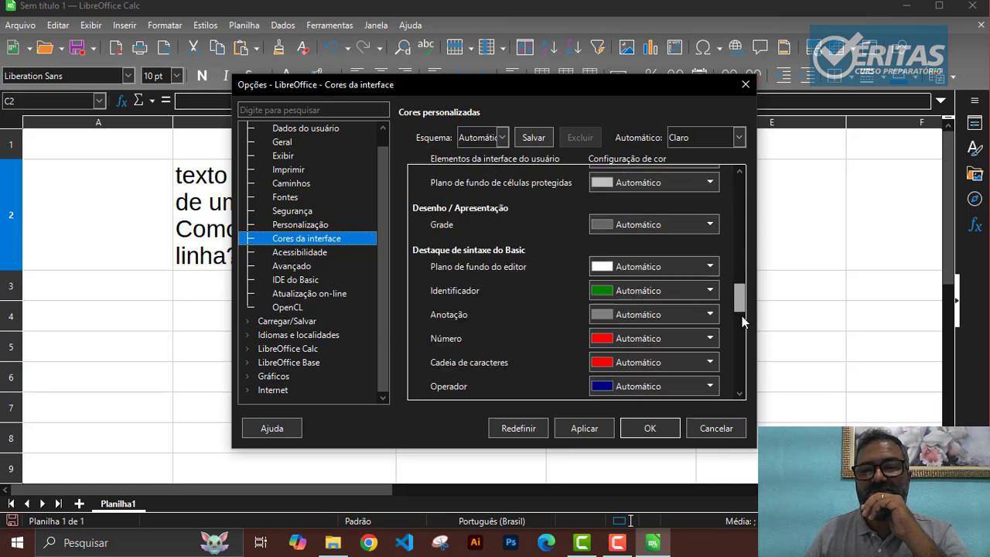
scroll(745, 350, down, 3)
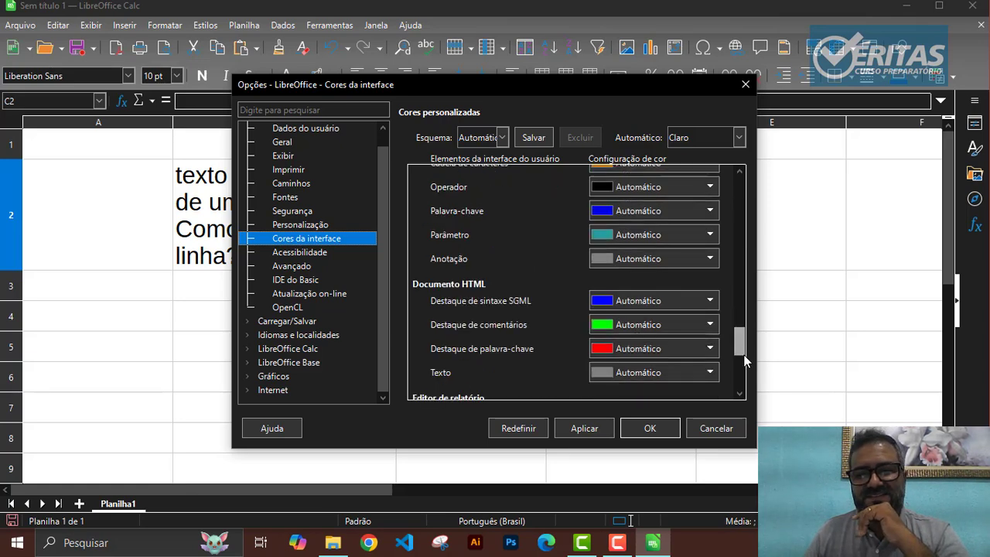
scroll(745, 360, down, 3)
click(740, 188)
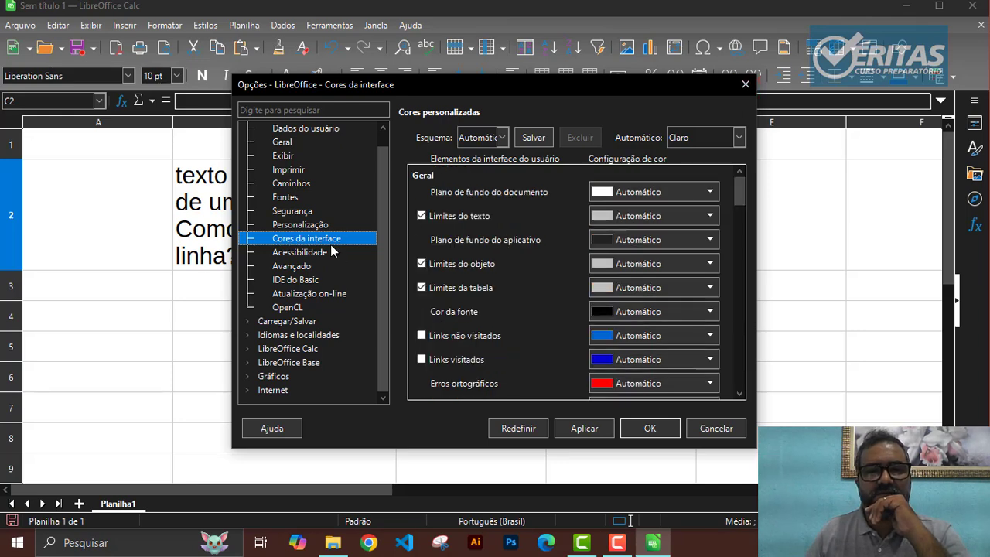
click(746, 85)
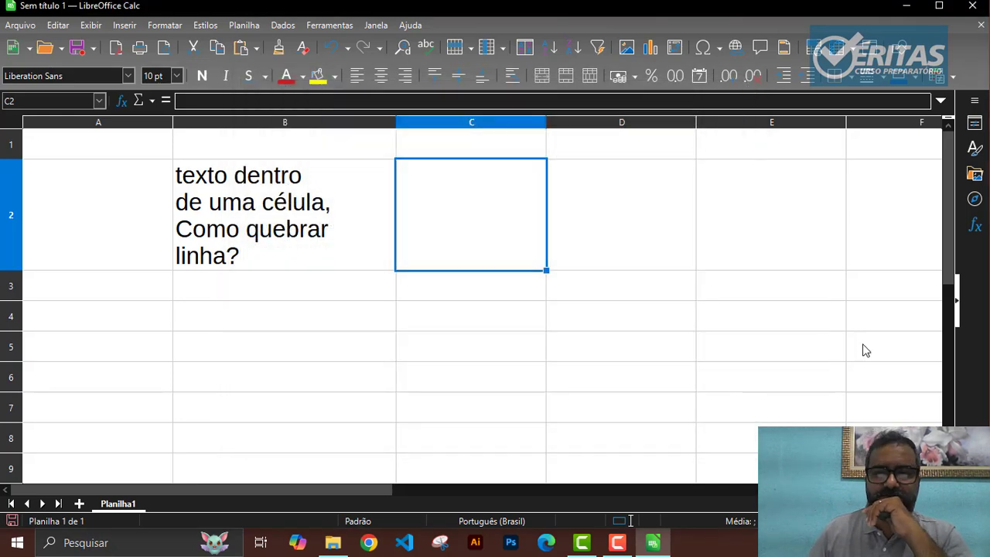
Close the untitled spreadsheet without saving it and switch to LibreOffice Impress.
click(974, 7)
click(541, 302)
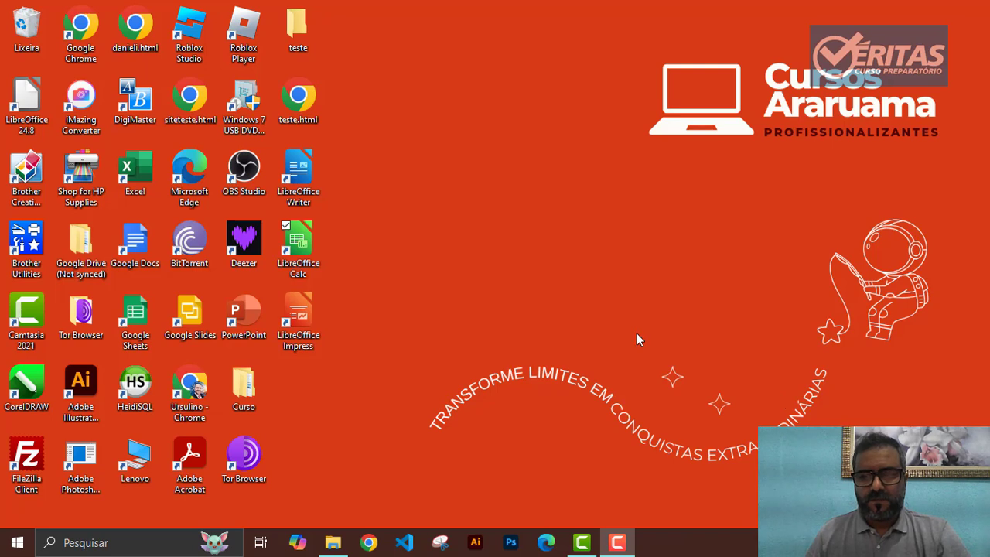
double_click(309, 322)
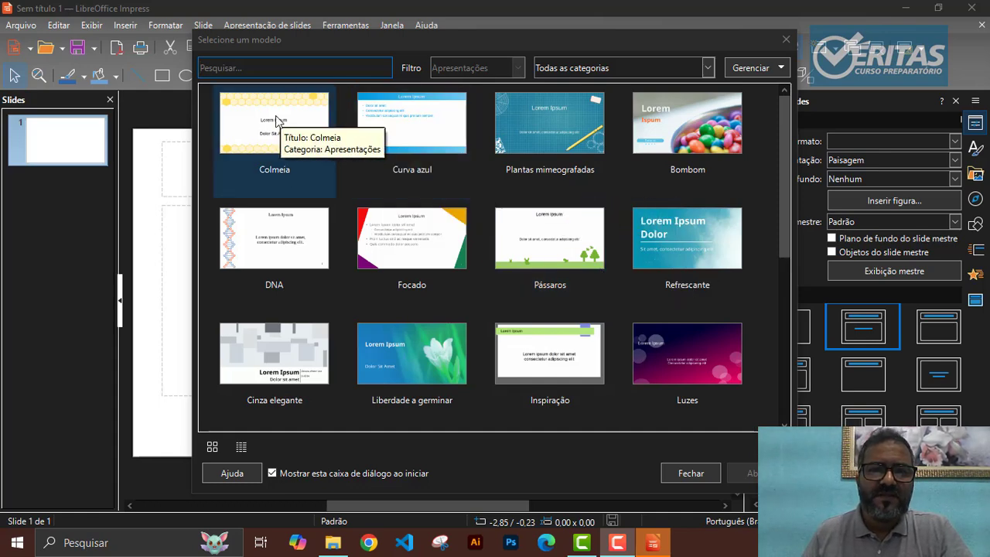
Browse the available presentation templates, dismiss the selection to keep a blank presentation, and select its first slide.
scroll(727, 279, down, 3)
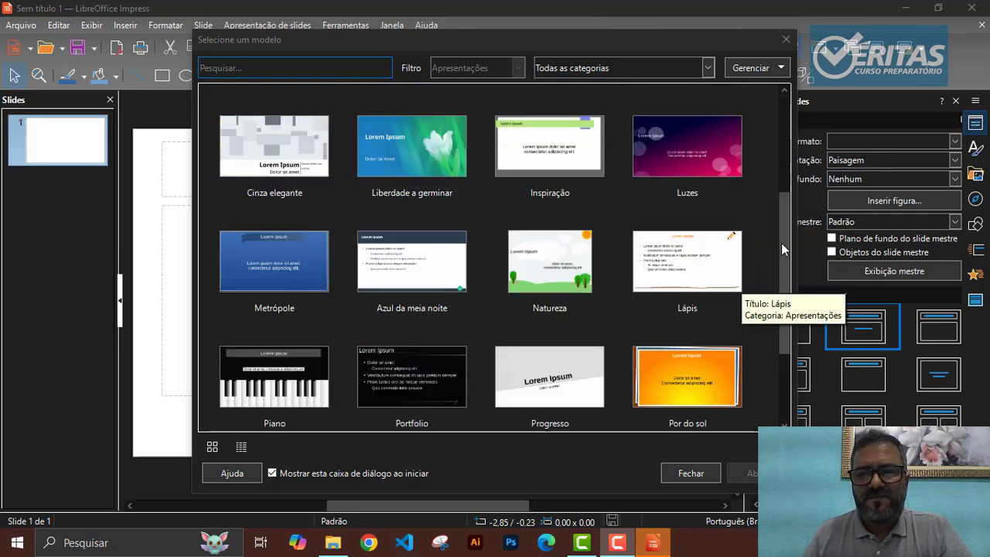
drag(789, 234, 786, 301)
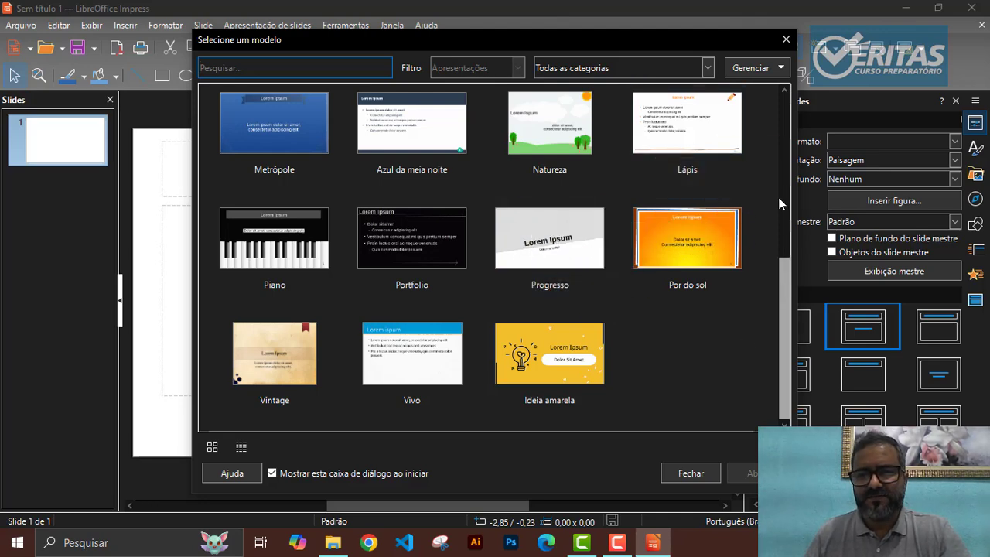
scroll(779, 167, up, 3)
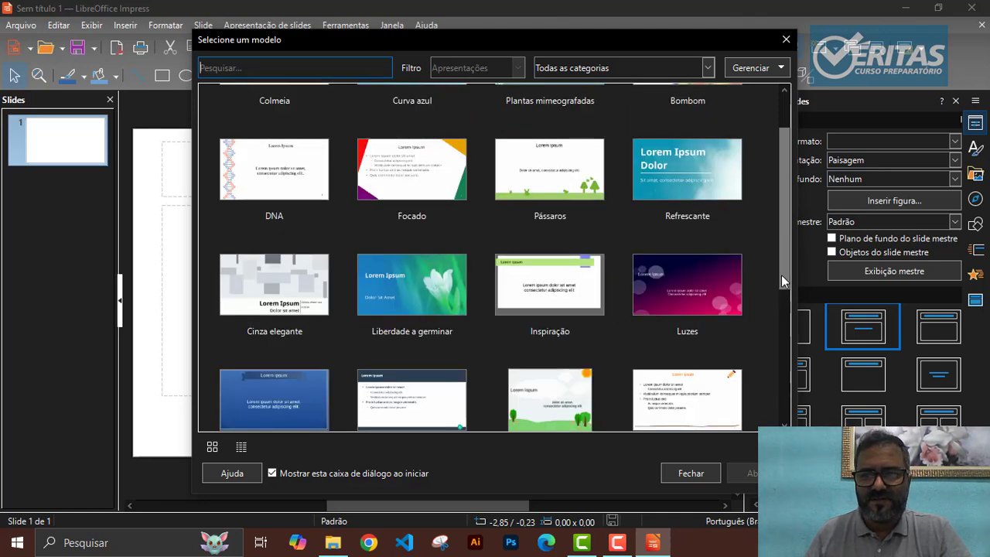
scroll(782, 315, down, 3)
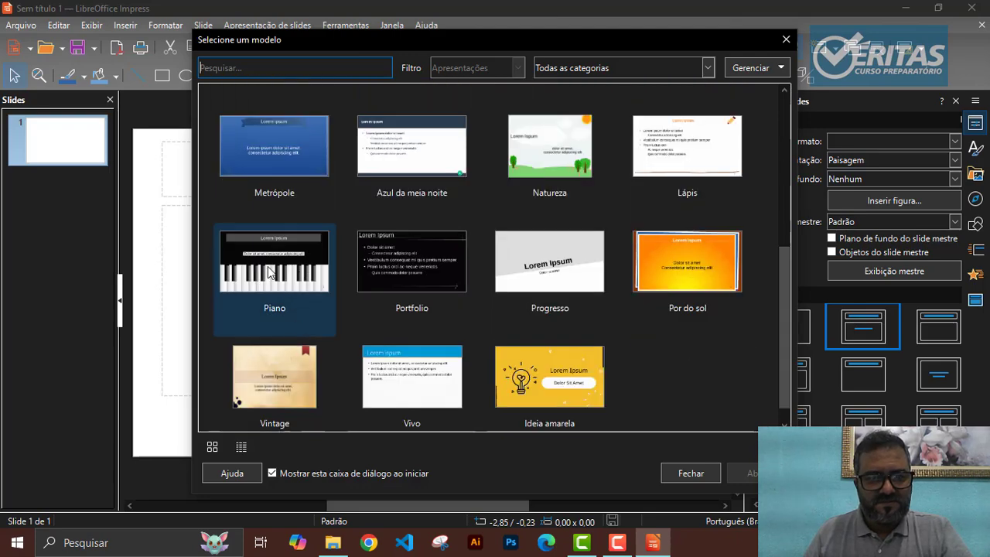
click(786, 39)
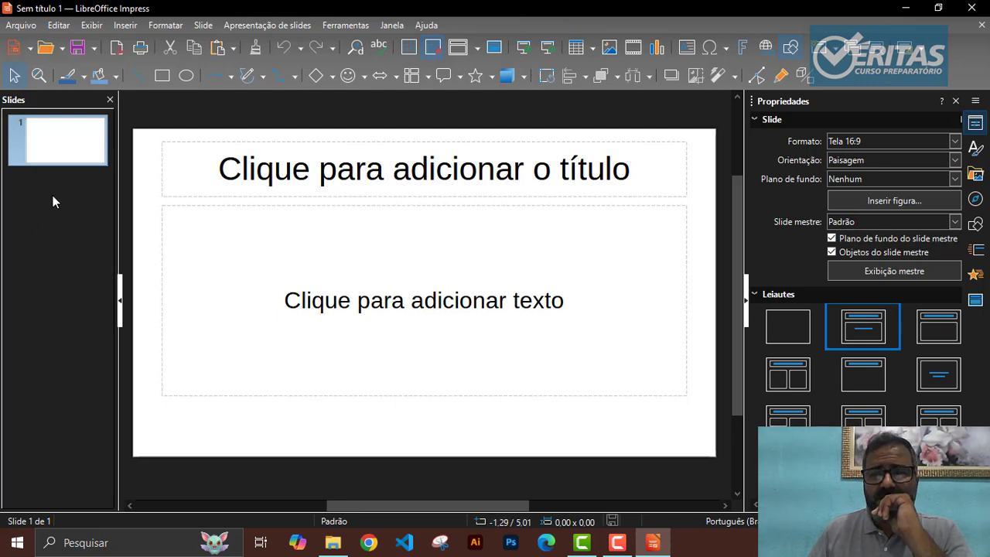
click(46, 150)
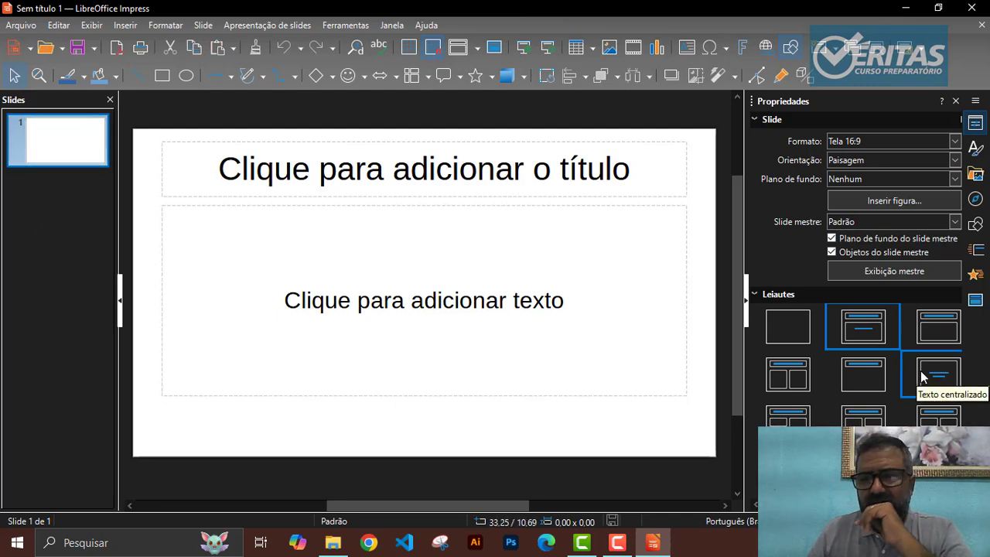